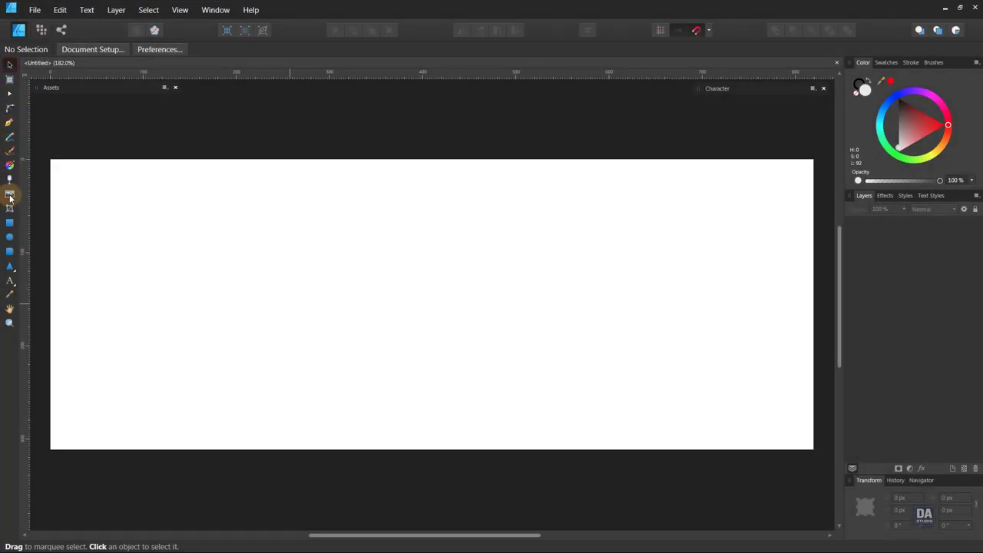
# Step: Draw a rectangle over the banner's right half, widening it slightly to the left
pyautogui.click(10, 223)
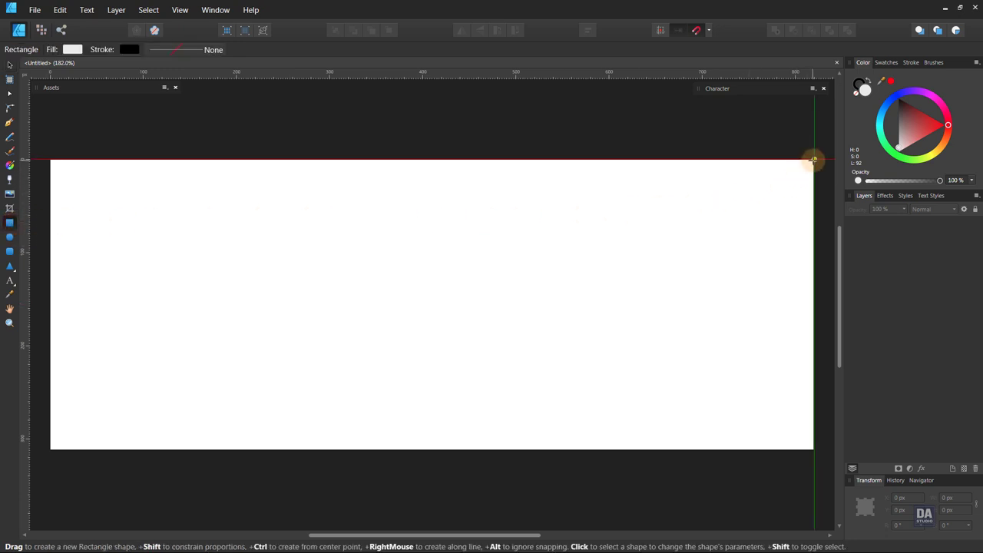
pyautogui.moveTo(810, 163); pyautogui.dragTo(433, 448)
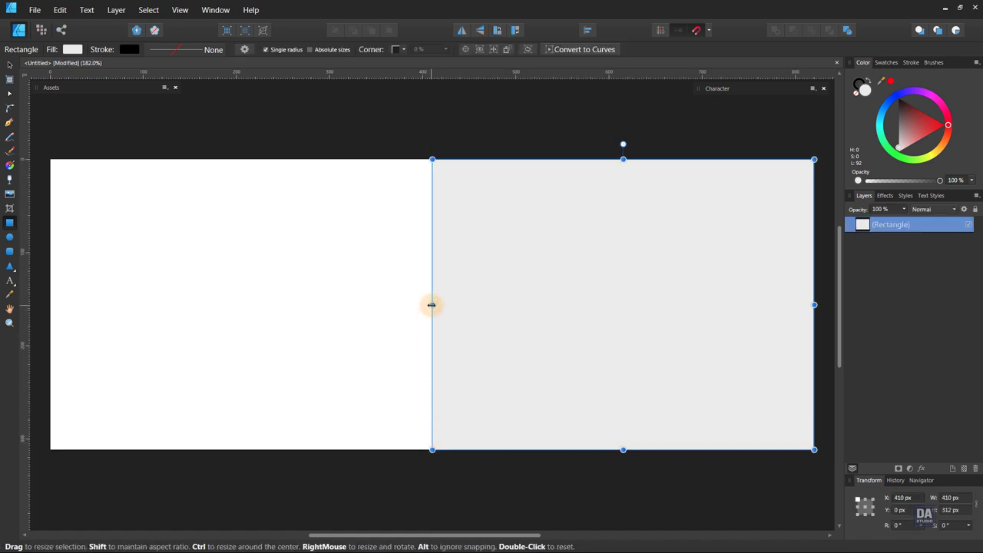
pyautogui.moveTo(432, 304); pyautogui.dragTo(407, 305)
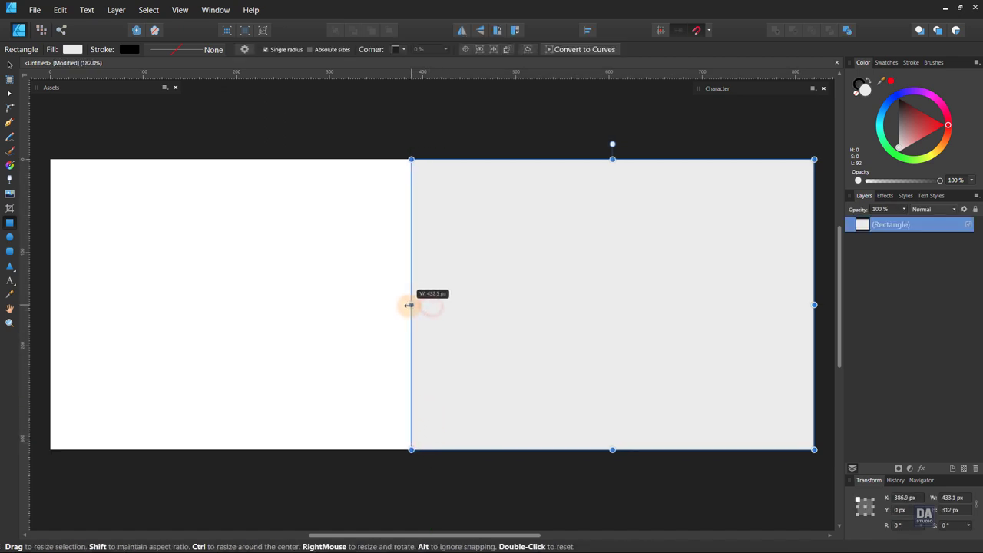
# Step: Convert the rectangle to curves and move its top-left node right to slant the left edge
pyautogui.click(577, 51)
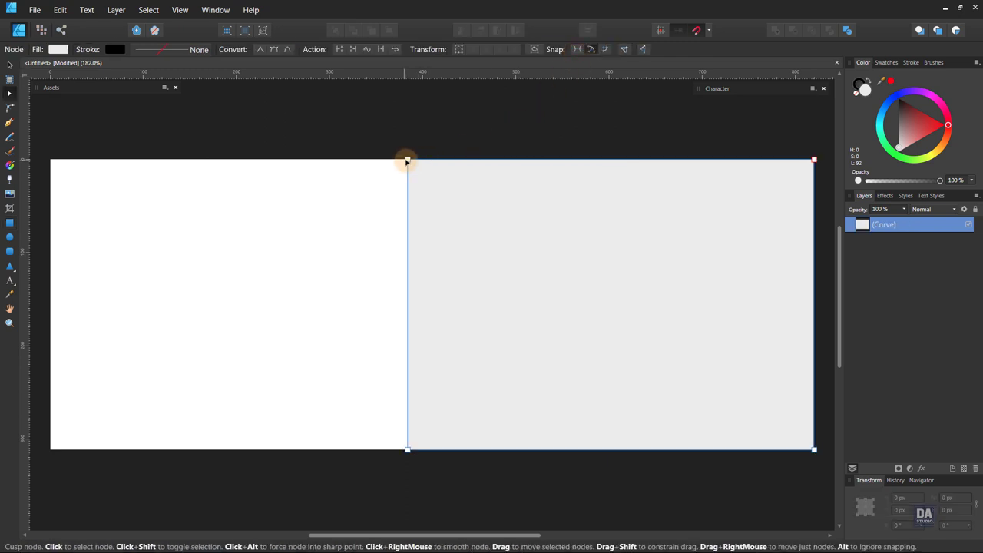
pyautogui.moveTo(408, 160); pyautogui.dragTo(543, 160)
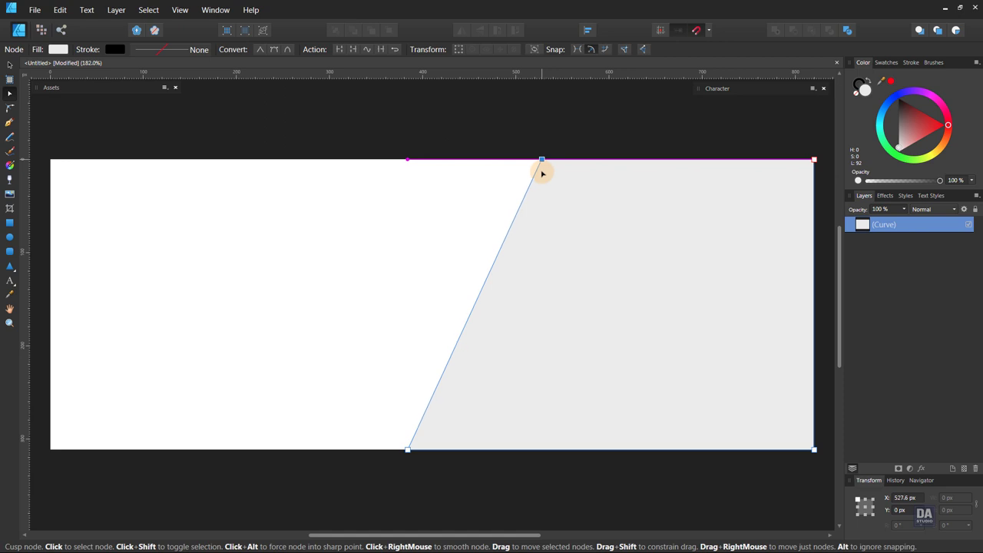
pyautogui.moveTo(561, 143)
pyautogui.mouseDown()
pyautogui.moveTo(375, 455)
pyautogui.moveTo(386, 449)
pyautogui.mouseUp()
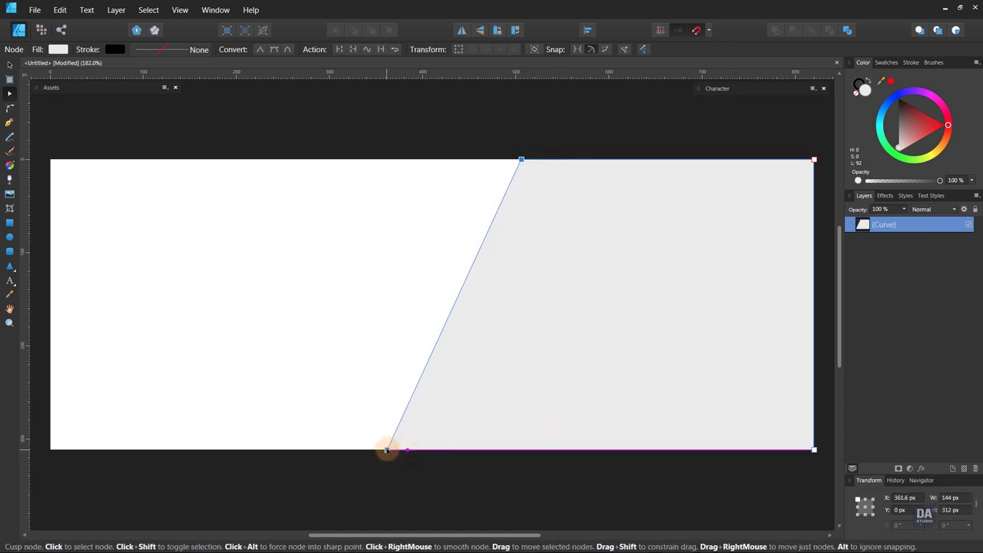
pyautogui.press('z')
pyautogui.moveTo(428, 400); pyautogui.dragTo(417, 394)
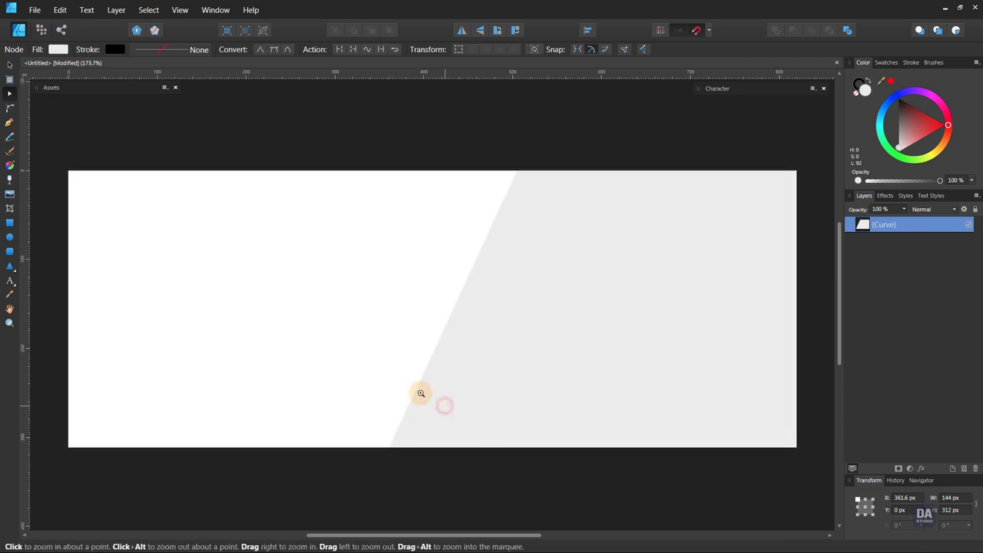
# Step: Tint the slanted panel pinkish grey and duplicate its layer
pyautogui.press('v')
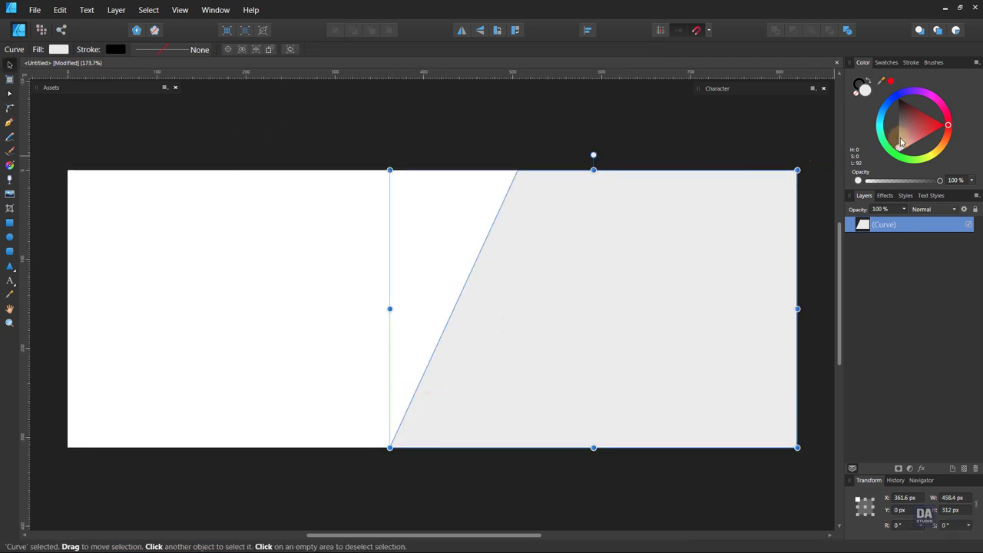
pyautogui.click(901, 140)
pyautogui.rightClick(915, 225)
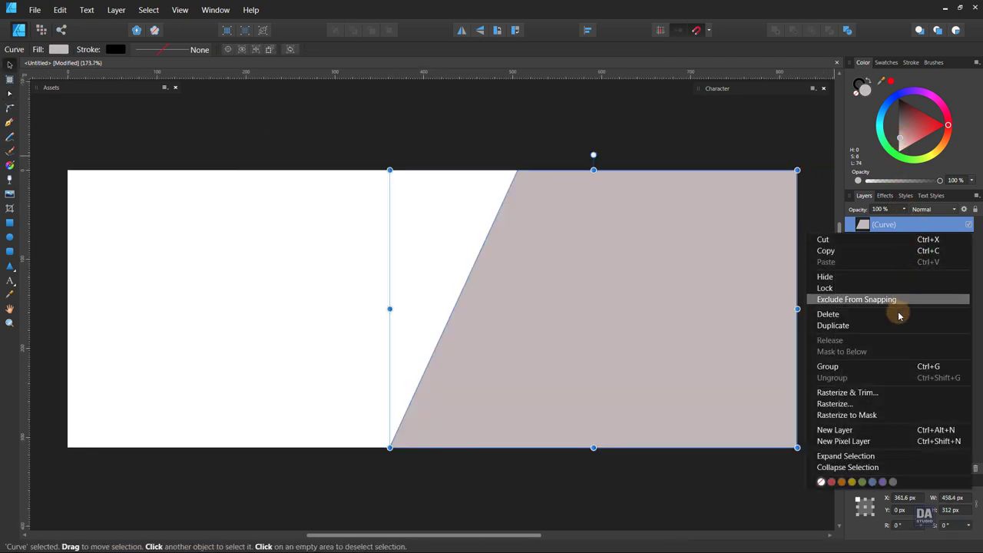
pyautogui.click(887, 326)
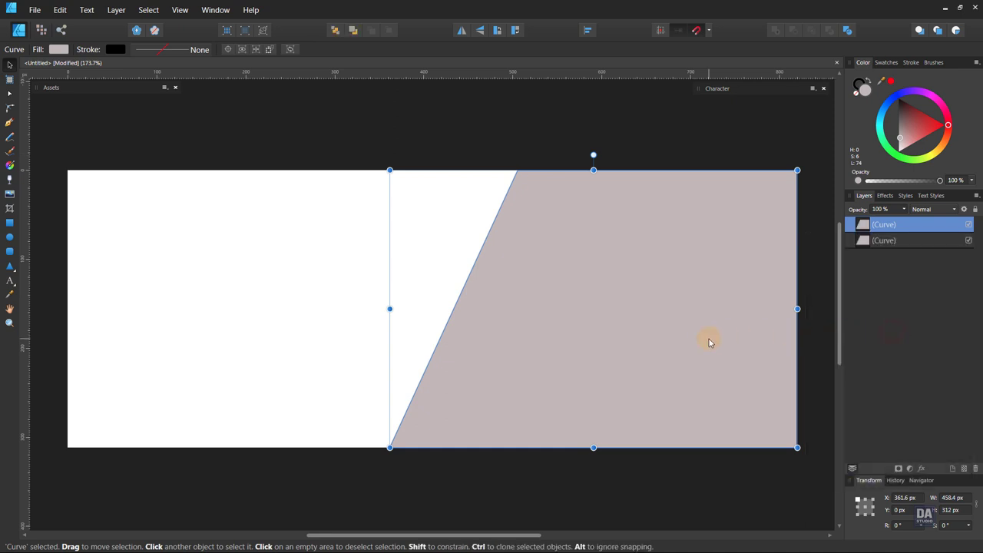
# Step: Rotate the copy a quarter turn and shrink it into the banner's top-left corner
pyautogui.moveTo(710, 340); pyautogui.dragTo(643, 341)
pyautogui.click(498, 30)
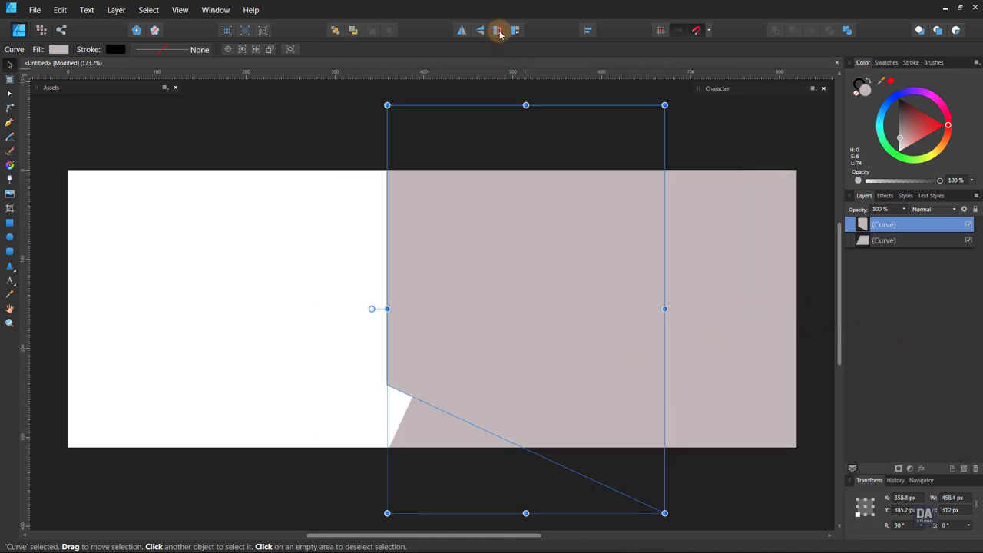
pyautogui.moveTo(586, 298); pyautogui.dragTo(314, 311)
pyautogui.moveTo(476, 447); pyautogui.dragTo(329, 325)
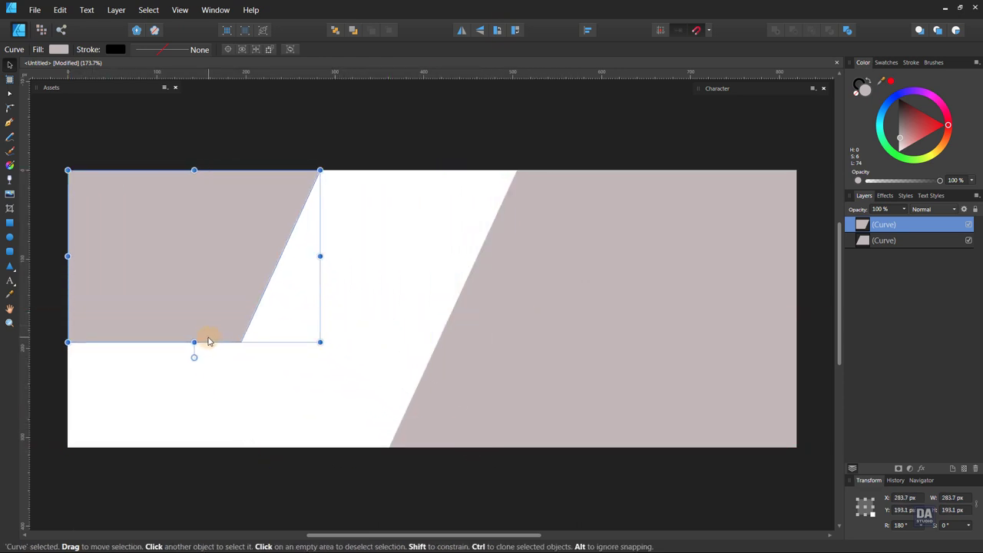
# Step: Raise the top-left copy's bottom nodes and shift its slanted edge further right
pyautogui.press('a')
pyautogui.moveTo(53, 358)
pyautogui.mouseDown()
pyautogui.moveTo(267, 326)
pyautogui.moveTo(249, 283)
pyautogui.moveTo(266, 281)
pyautogui.moveTo(253, 281)
pyautogui.mouseUp()
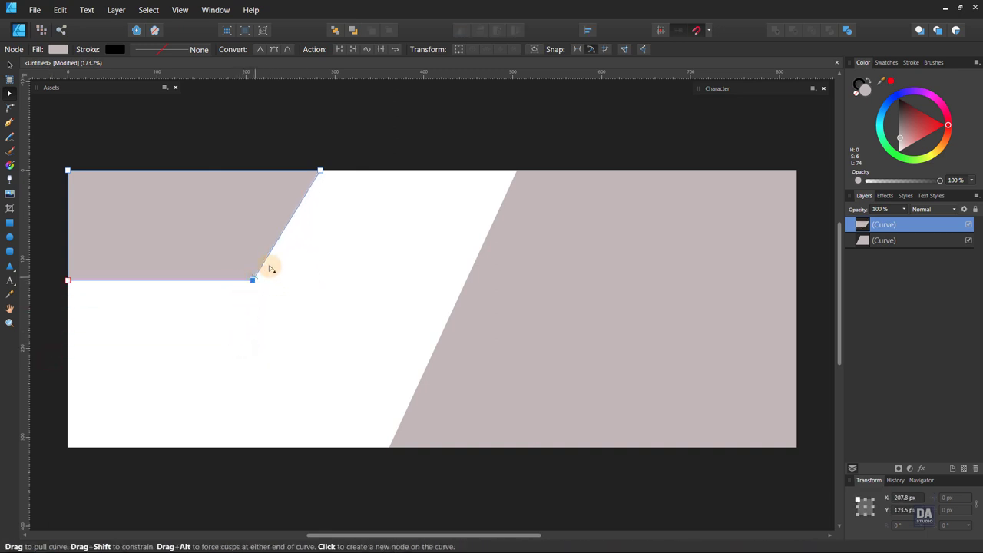
pyautogui.moveTo(371, 144)
pyautogui.mouseDown()
pyautogui.moveTo(255, 284)
pyautogui.moveTo(317, 281)
pyautogui.mouseUp()
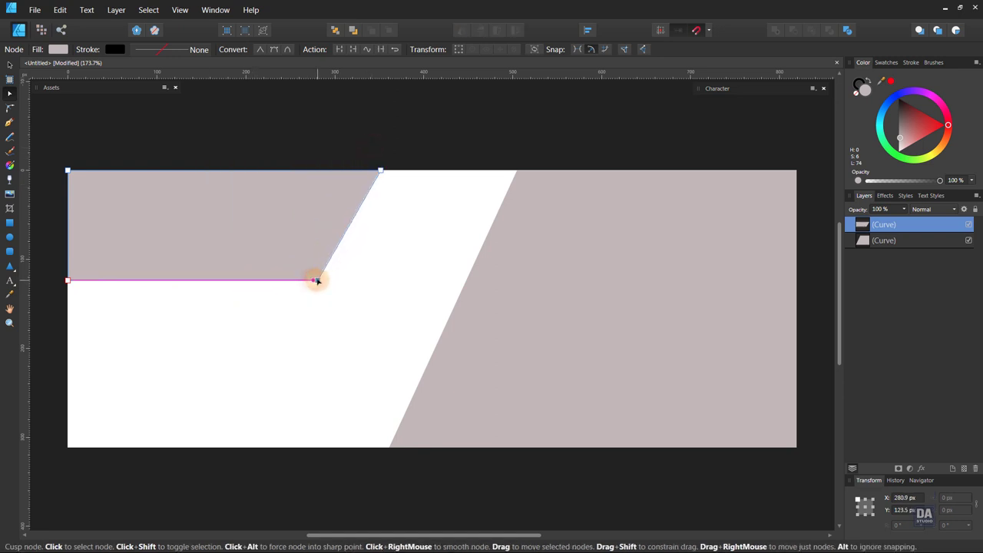
pyautogui.hotkey('ctrl', 'd')
pyautogui.press('z')
pyautogui.keyDown('alt'); pyautogui.click(454, 289); pyautogui.keyUp('alt')
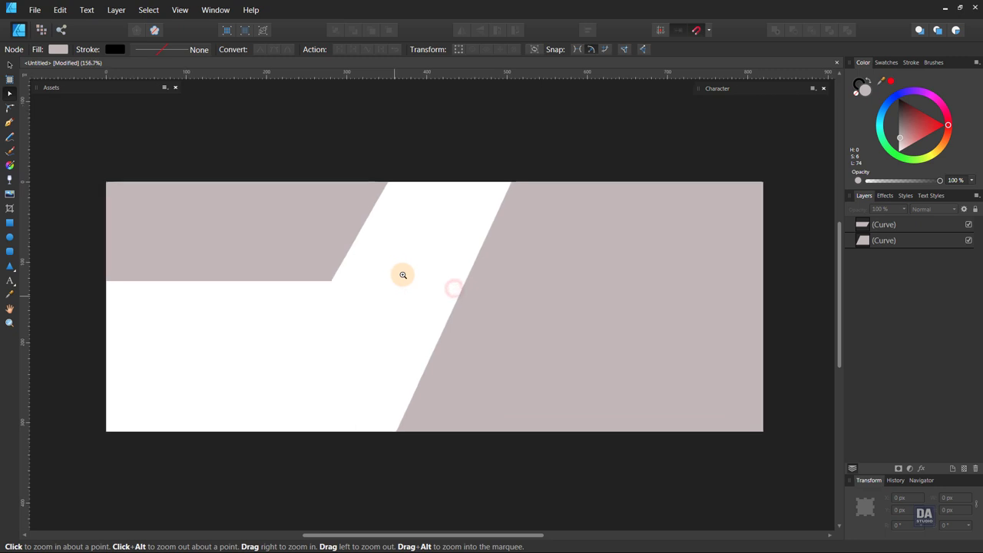
# Step: Lower the top-left panel's two bottom nodes about 10 px
pyautogui.press('a')
pyautogui.click(252, 274)
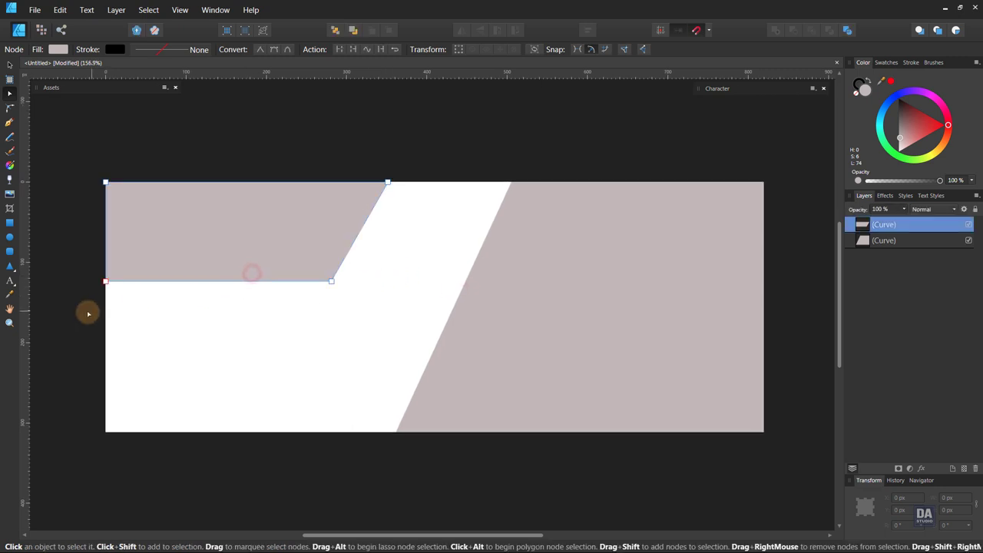
pyautogui.moveTo(88, 314); pyautogui.dragTo(375, 229)
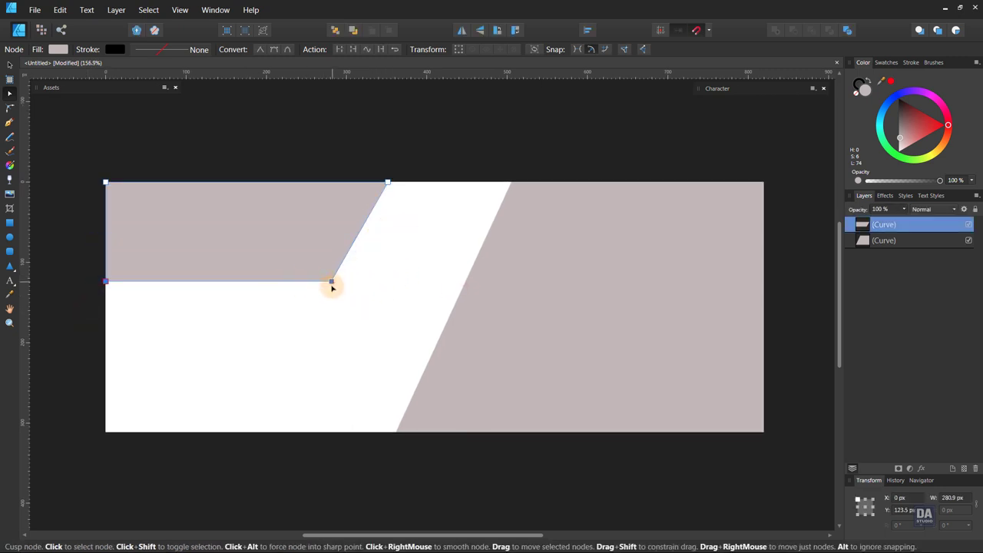
pyautogui.moveTo(331, 282); pyautogui.dragTo(327, 291)
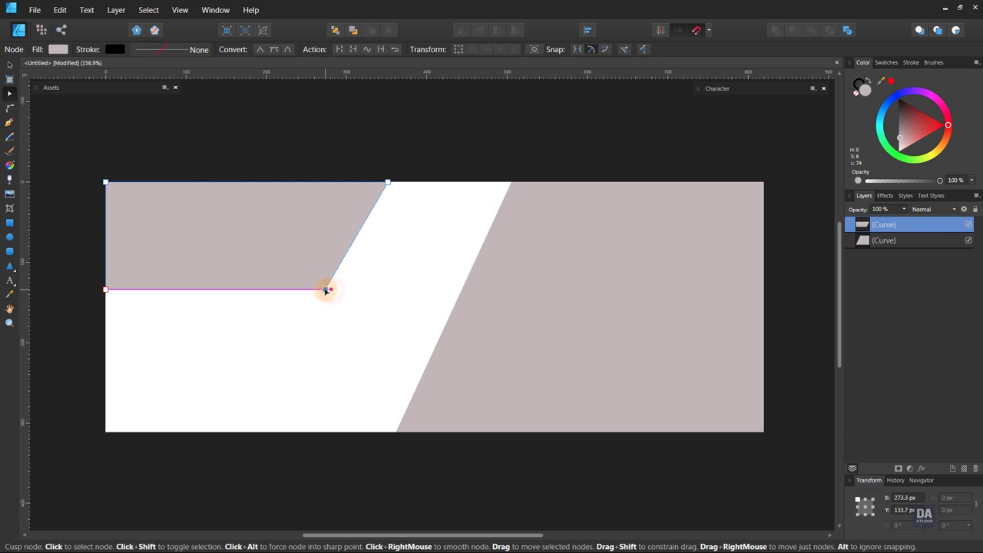
pyautogui.click(327, 290)
pyautogui.click(355, 301)
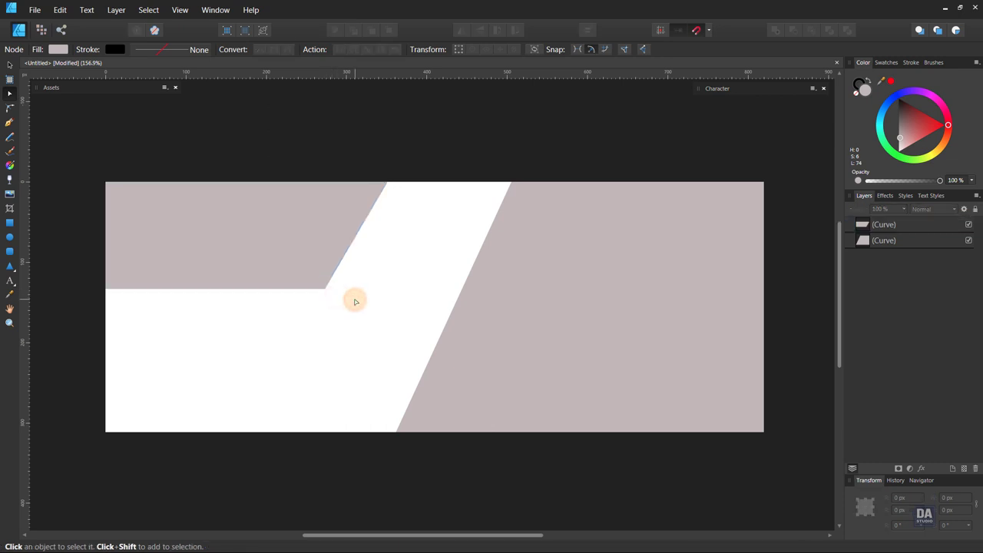
pyautogui.press('v')
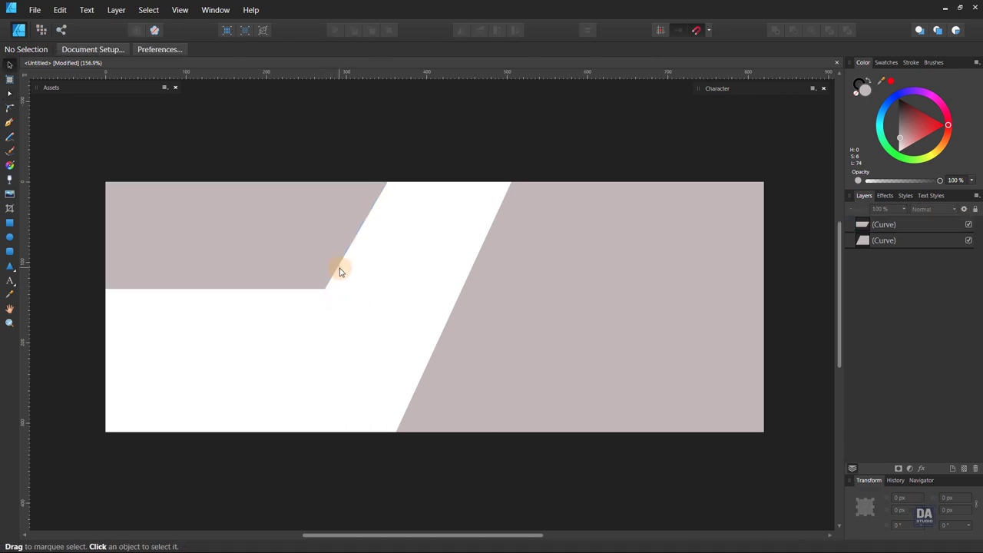
pyautogui.click(340, 272)
# Step: Duplicate the top-left panel, enlarge the copy slightly and layer it beneath the original
pyautogui.rightClick(893, 228)
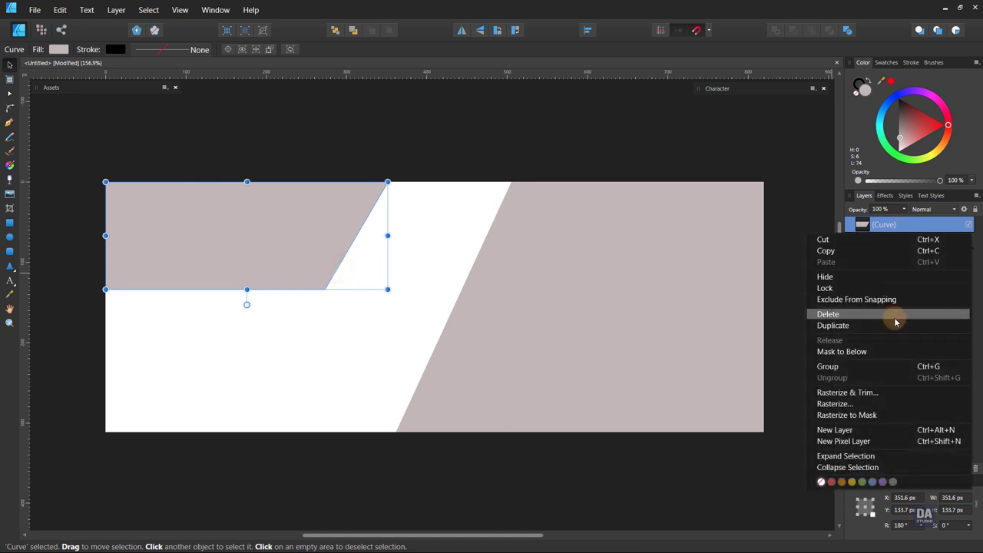
pyautogui.click(864, 325)
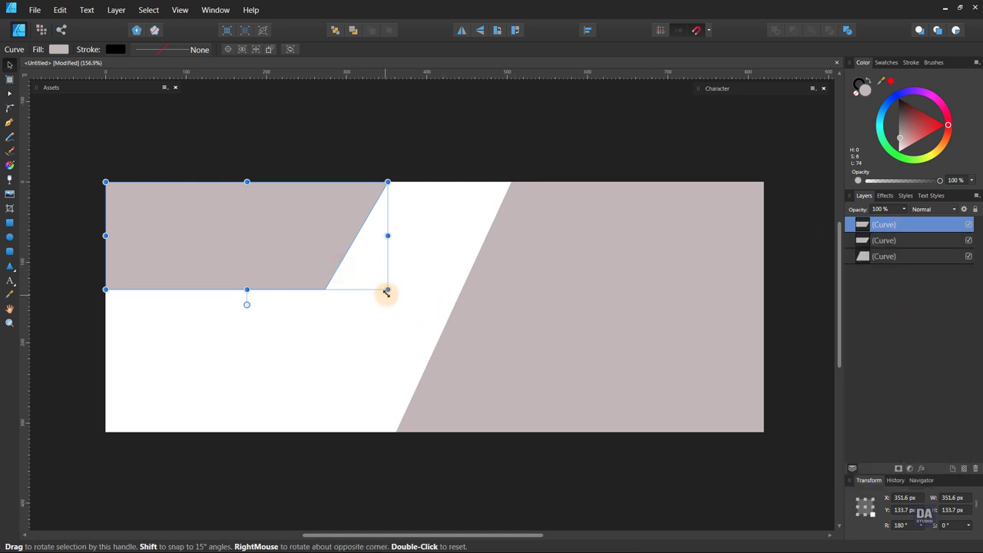
pyautogui.moveTo(387, 289); pyautogui.dragTo(404, 299)
pyautogui.moveTo(868, 241); pyautogui.dragTo(893, 233)
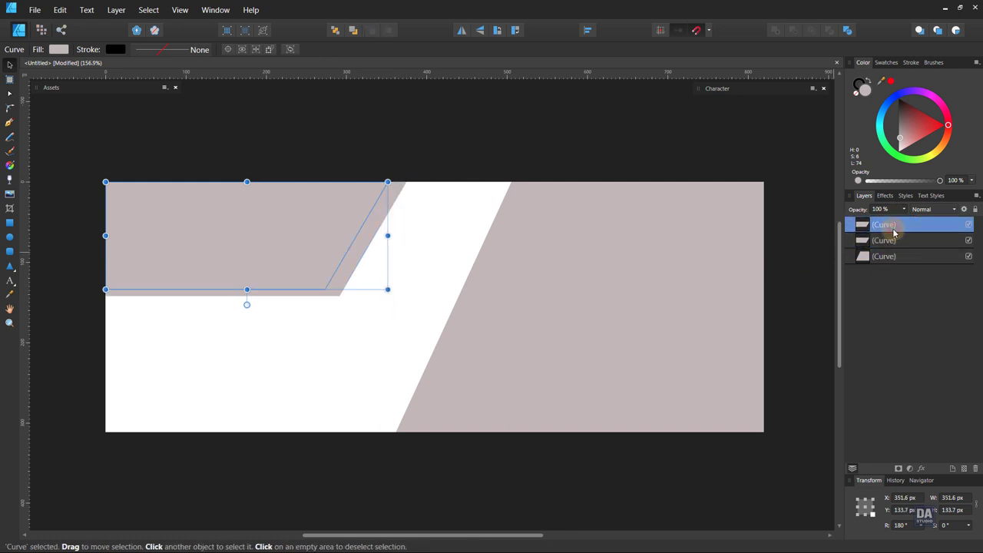
# Step: Darken the underlying copy to mid grey so it shows as a border strip
pyautogui.click(891, 241)
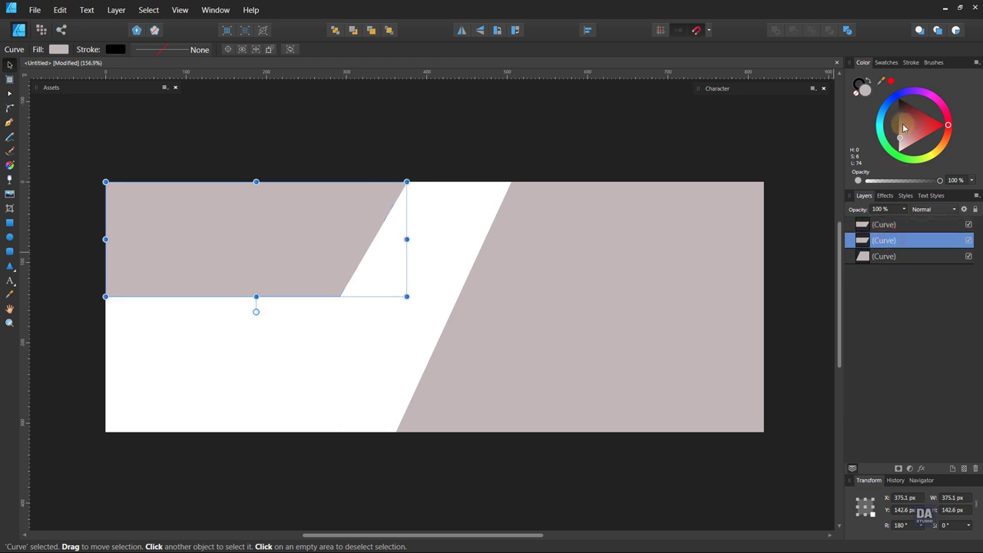
pyautogui.moveTo(904, 128); pyautogui.dragTo(899, 129)
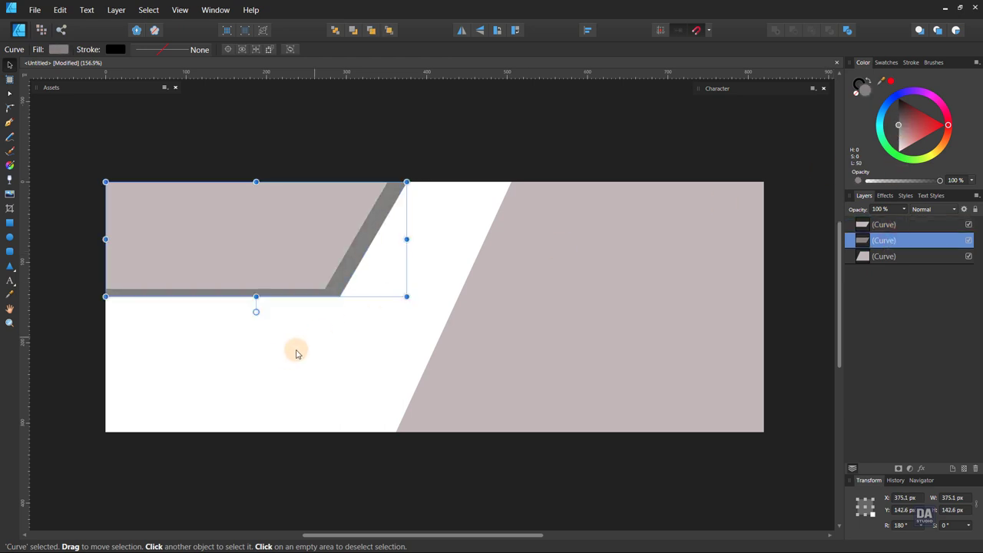
pyautogui.click(285, 359)
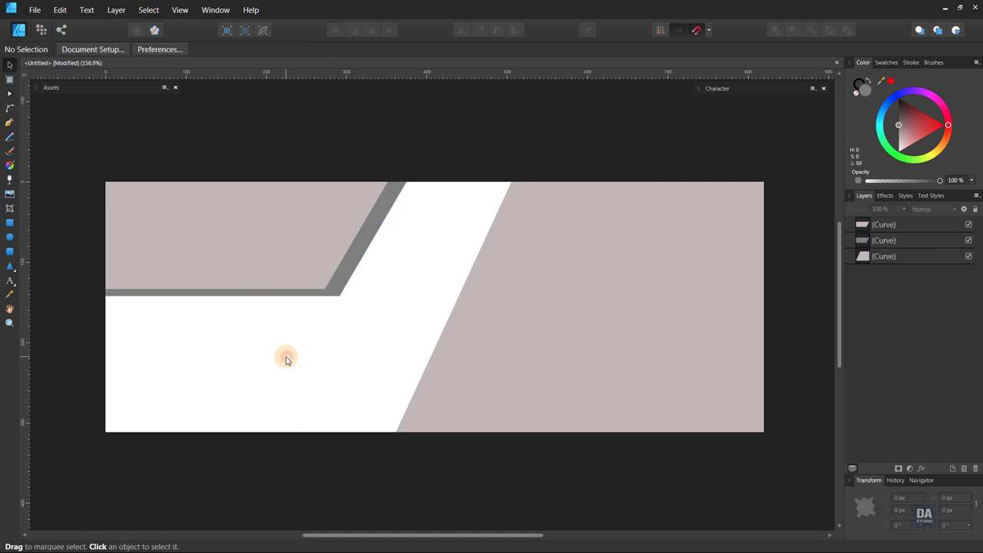
pyautogui.click(336, 296)
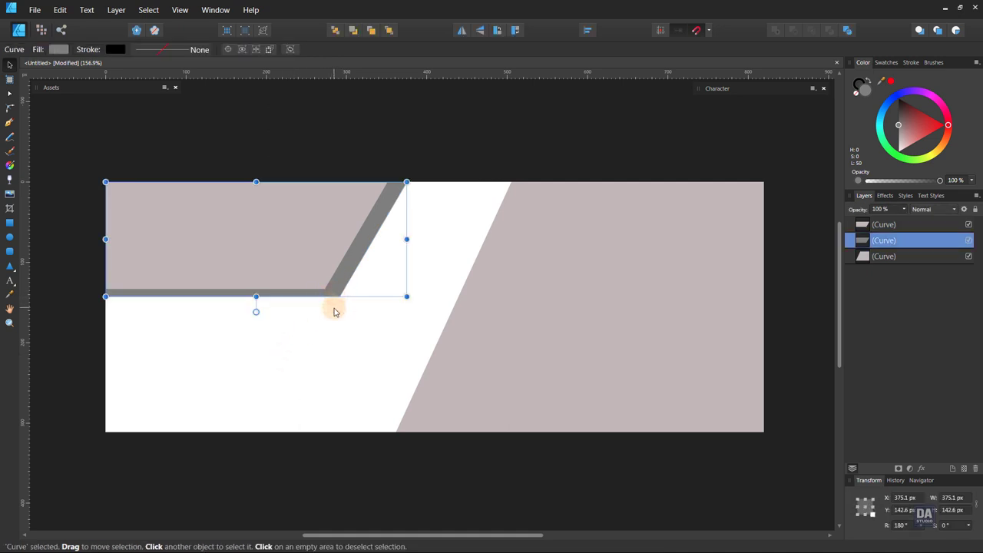
# Step: Move the right panel's lower-left node slightly left
pyautogui.click(432, 392)
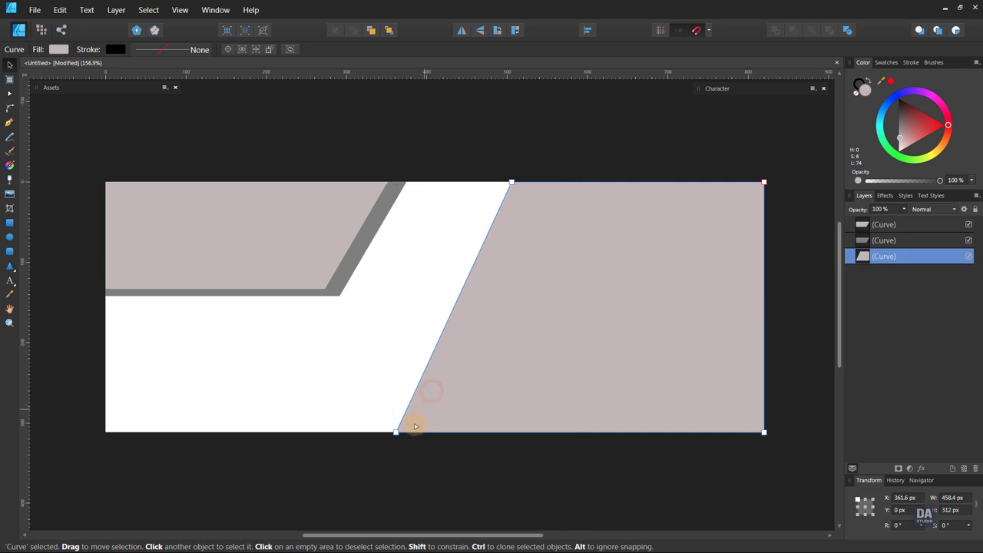
pyautogui.press('a')
pyautogui.moveTo(396, 432); pyautogui.dragTo(387, 433)
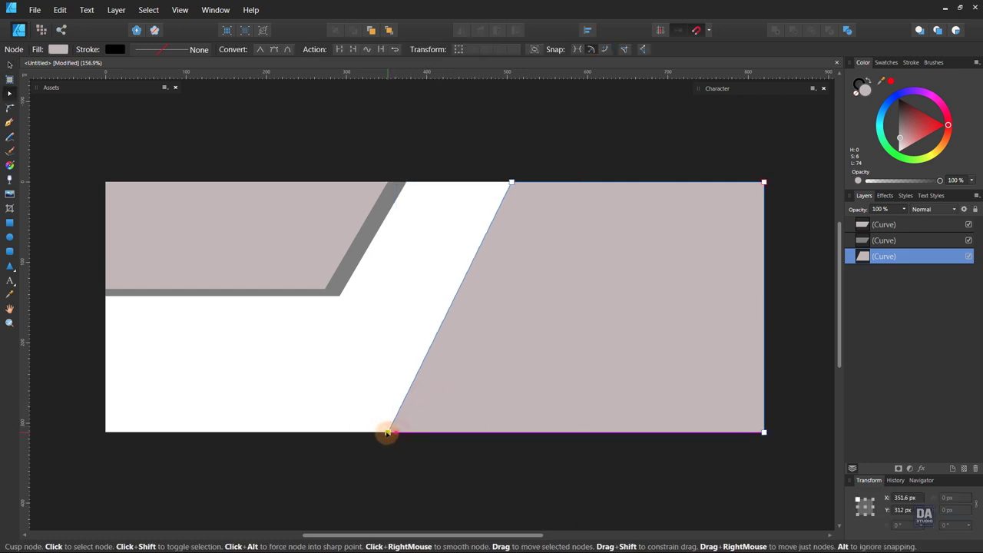
pyautogui.press('v')
pyautogui.click(359, 387)
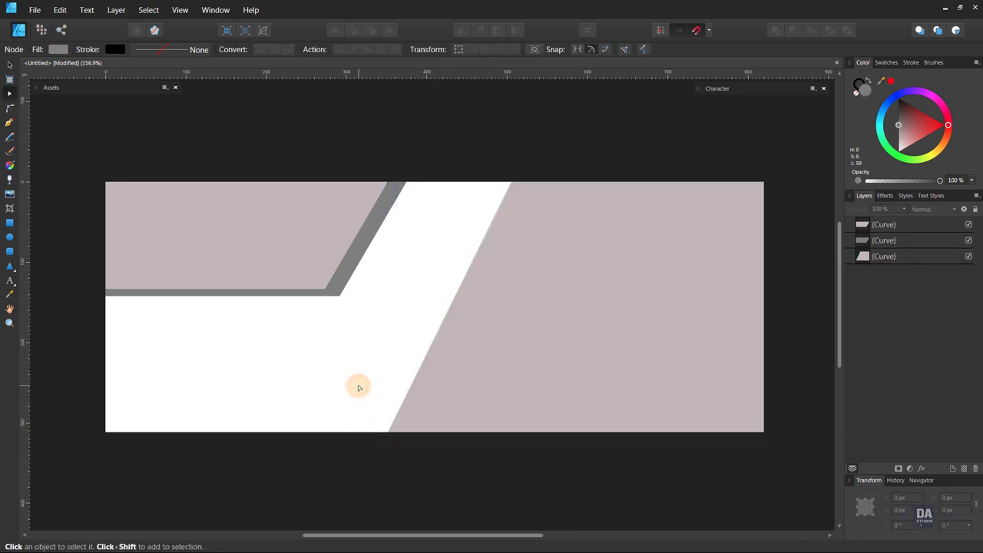
pyautogui.moveTo(388, 356); pyautogui.dragTo(365, 351)
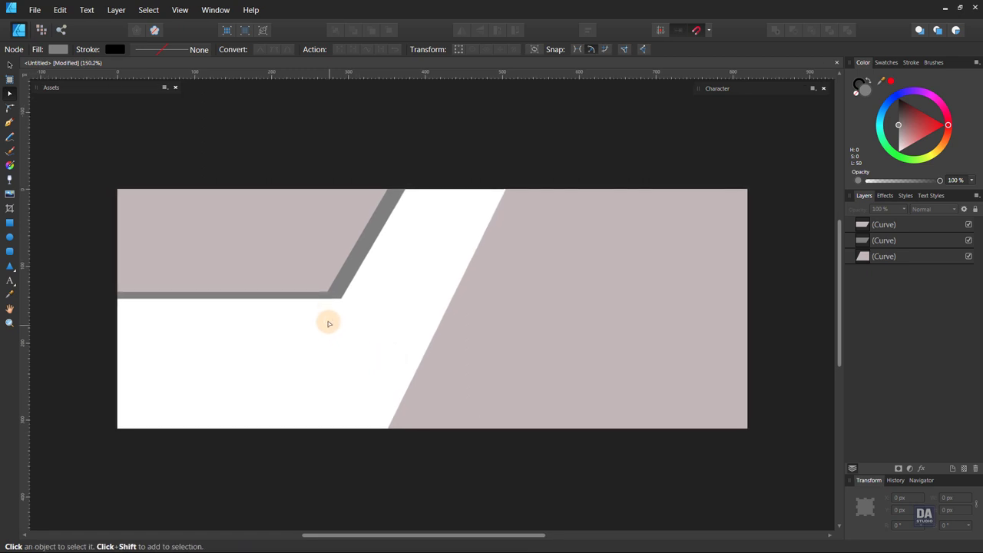
# Step: Raise the top panel's bottom edge about 10 px and nudge its lower-right node right
pyautogui.doubleClick(319, 293)
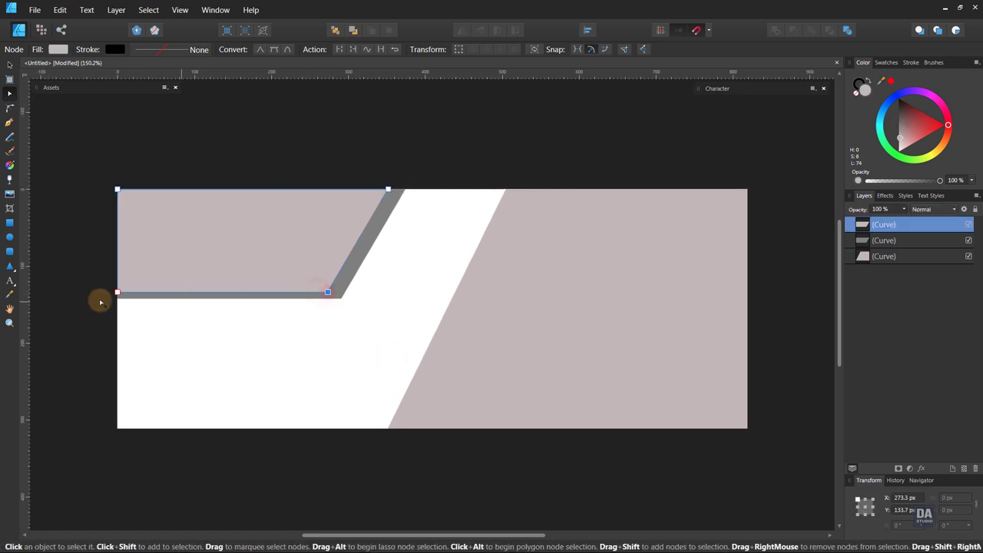
pyautogui.moveTo(117, 292); pyautogui.dragTo(117, 284)
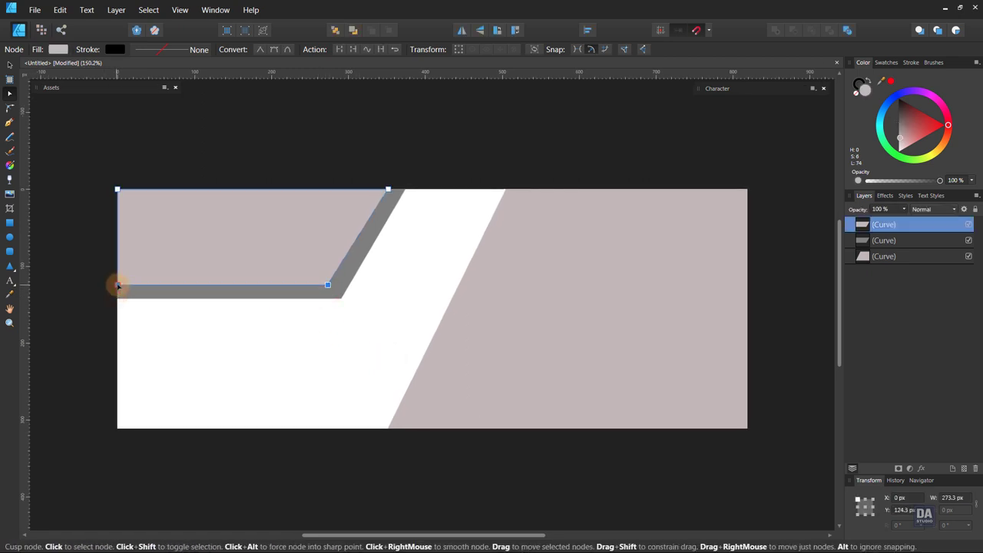
pyautogui.click(327, 285)
pyautogui.moveTo(328, 285); pyautogui.dragTo(332, 285)
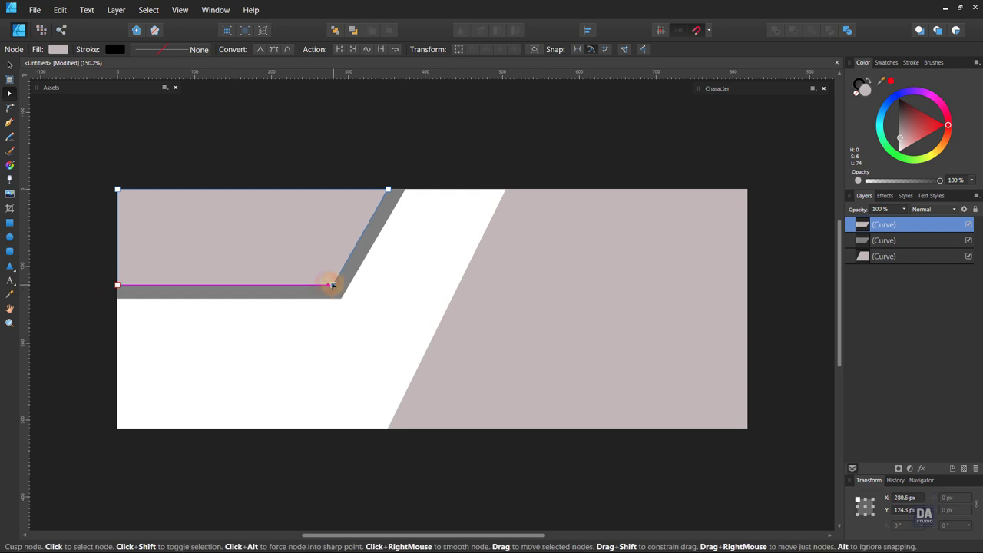
pyautogui.click(382, 329)
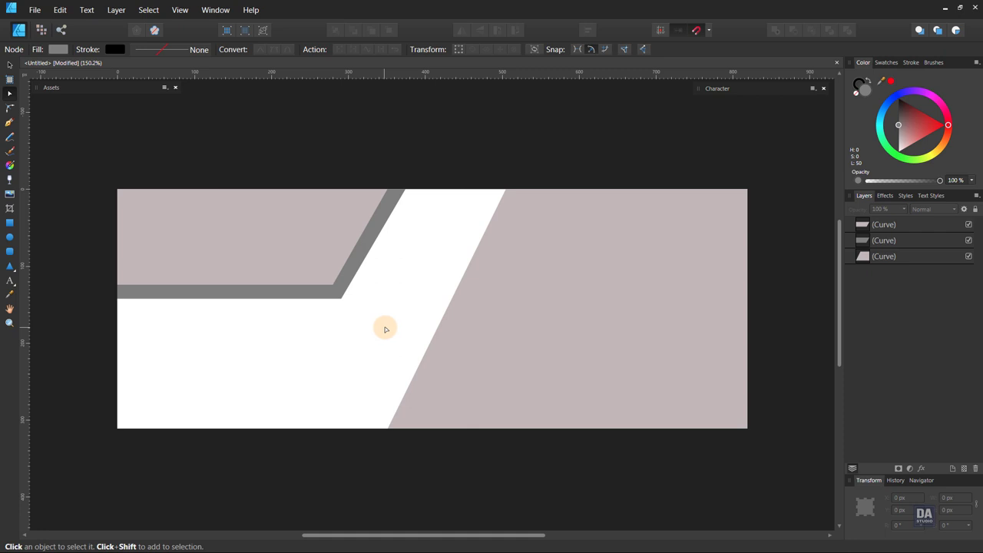
# Step: Shift the grey band's slanted edge about 47 px right, beside the right panel
pyautogui.click(377, 200)
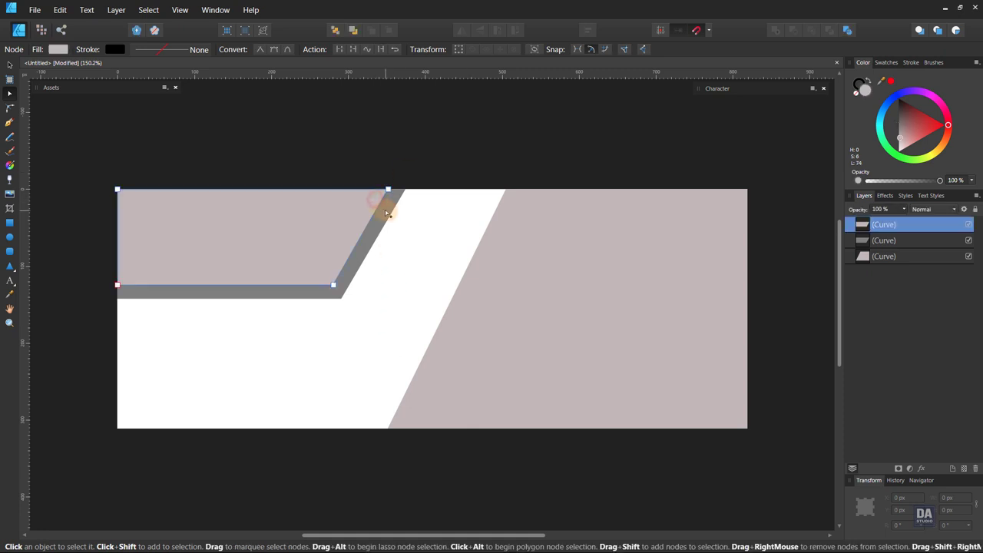
pyautogui.keyDown('shift'); pyautogui.click(388, 213); pyautogui.keyUp('shift')
pyautogui.moveTo(438, 162)
pyautogui.mouseDown()
pyautogui.moveTo(328, 303)
pyautogui.moveTo(428, 299)
pyautogui.mouseUp()
pyautogui.click(420, 301)
pyautogui.click(423, 323)
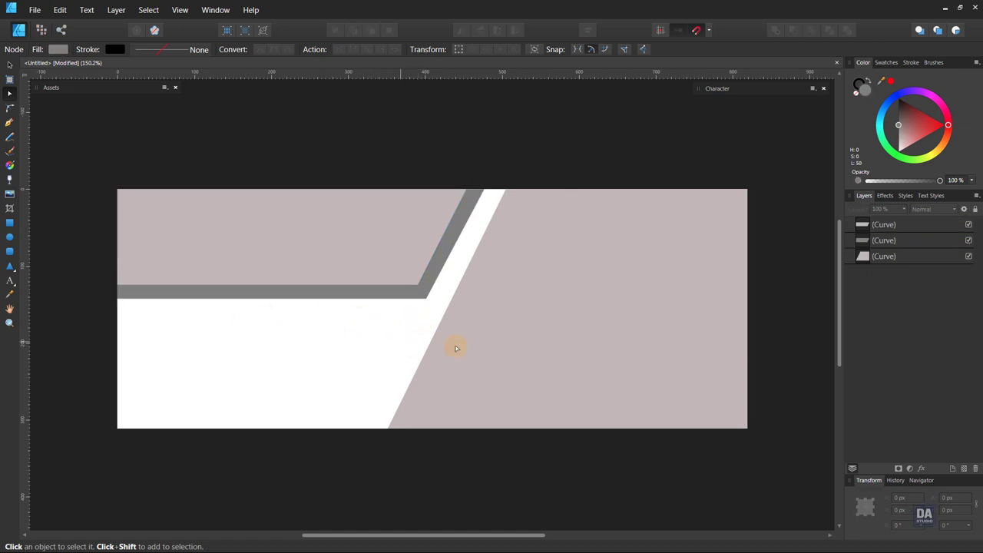
# Step: Stretch the top panel and its grey shadow together leftward and downward
pyautogui.press('v')
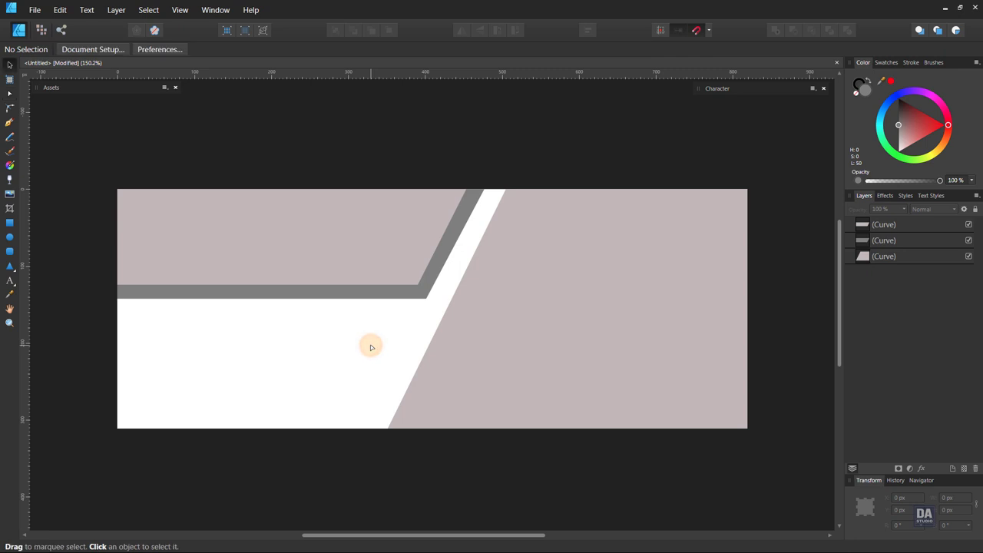
pyautogui.click(405, 295)
pyautogui.keyDown('shift'); pyautogui.click(402, 264); pyautogui.keyUp('shift')
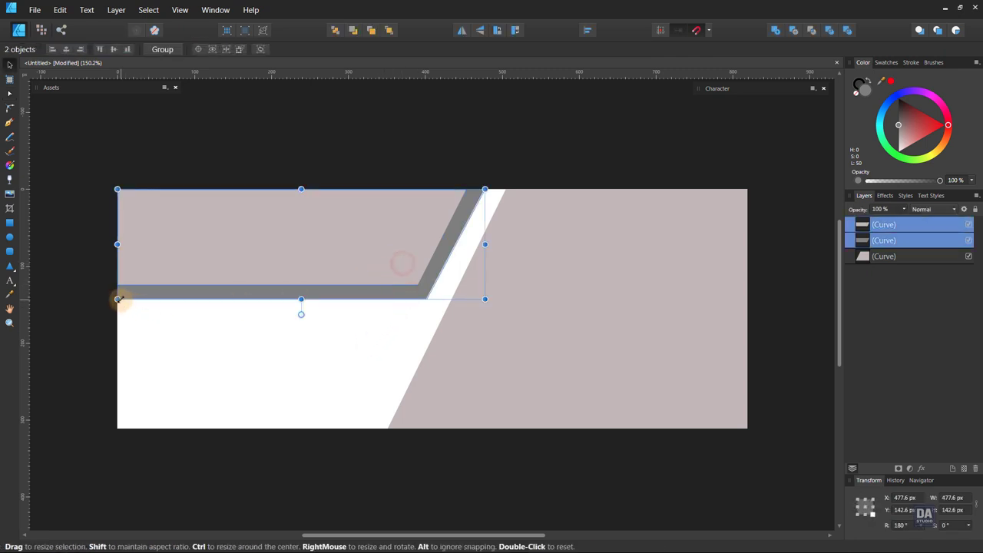
pyautogui.moveTo(118, 299); pyautogui.dragTo(87, 329)
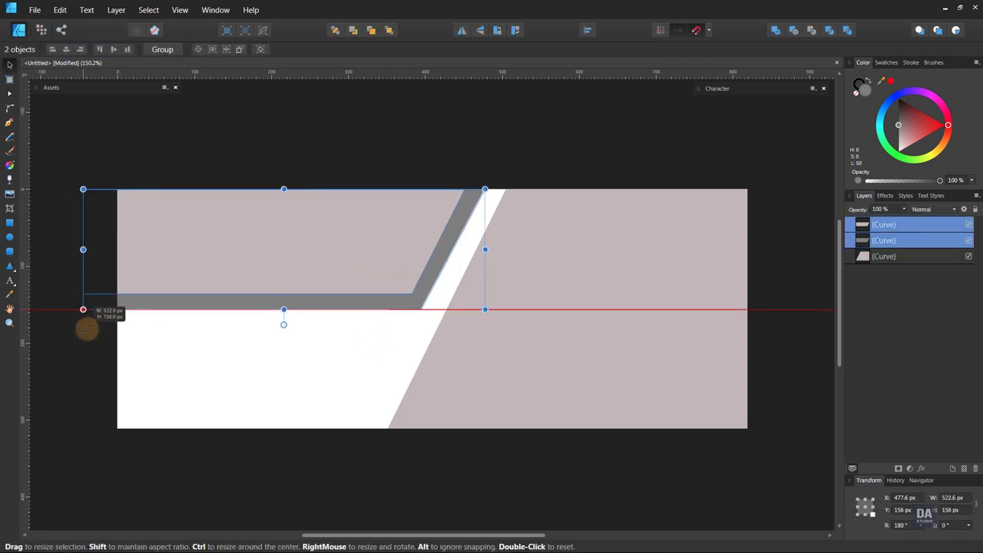
pyautogui.click(257, 344)
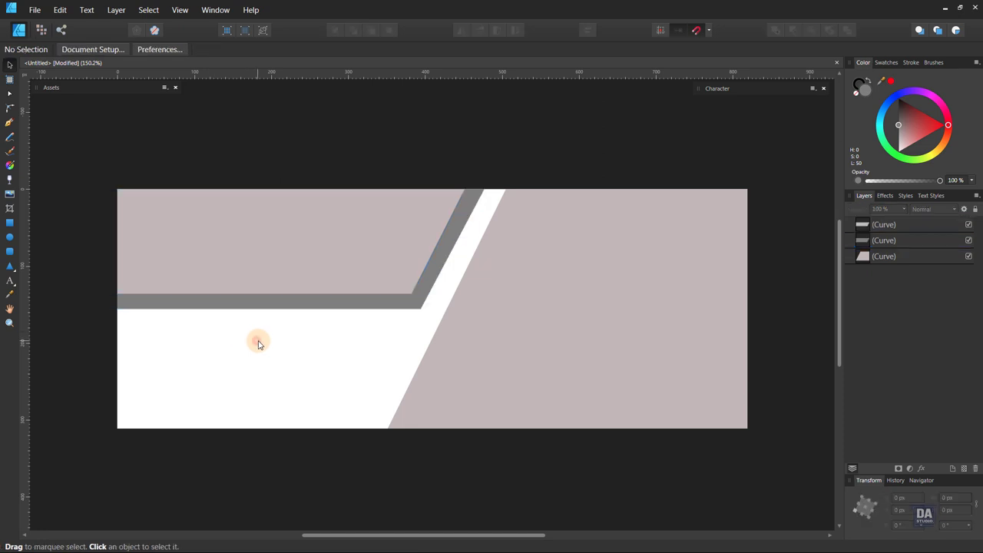
# Step: Move the right panel's top-left node slightly right
pyautogui.press('z')
pyautogui.moveTo(479, 342); pyautogui.dragTo(453, 333)
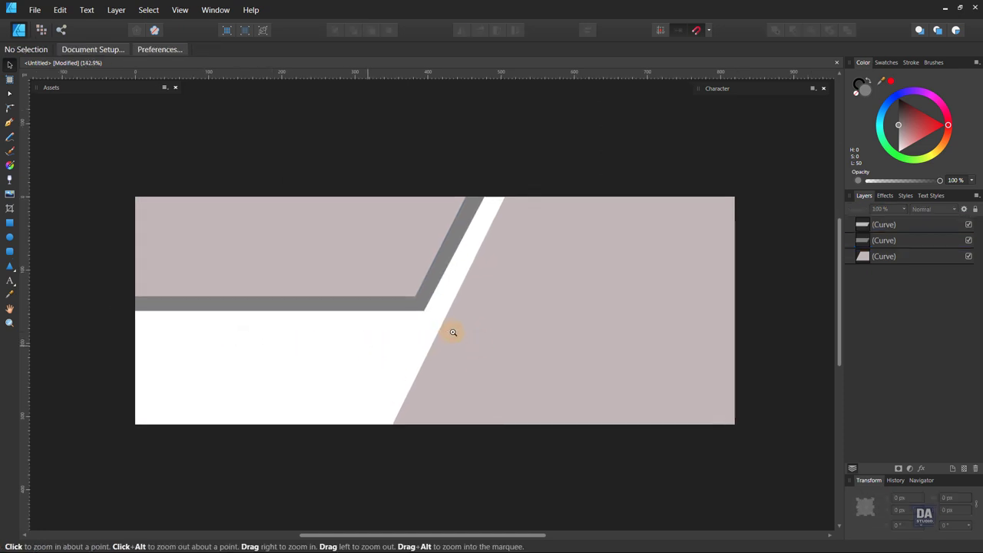
pyautogui.press('v')
pyautogui.click(467, 326)
pyautogui.press('a')
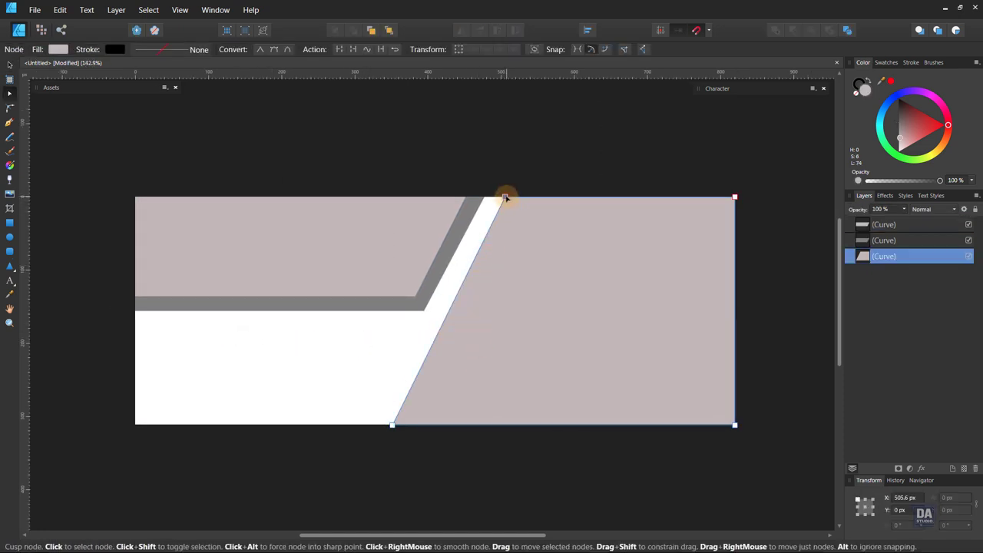
pyautogui.moveTo(505, 197); pyautogui.dragTo(511, 197)
# Step: In the city photo document, unlock the Background layer, shrink the photo and copy it
pyautogui.click(427, 329)
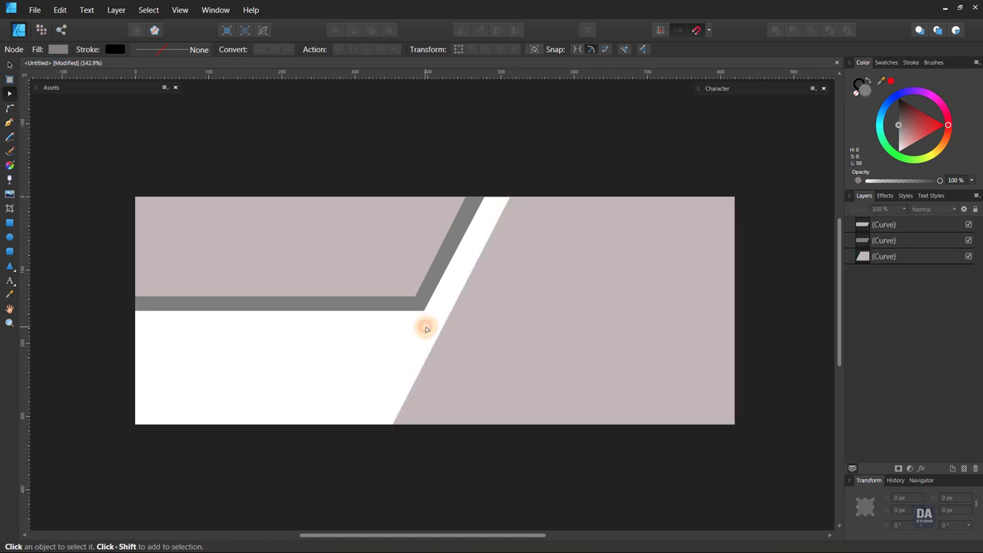
pyautogui.press('z')
pyautogui.moveTo(427, 329); pyautogui.dragTo(393, 321)
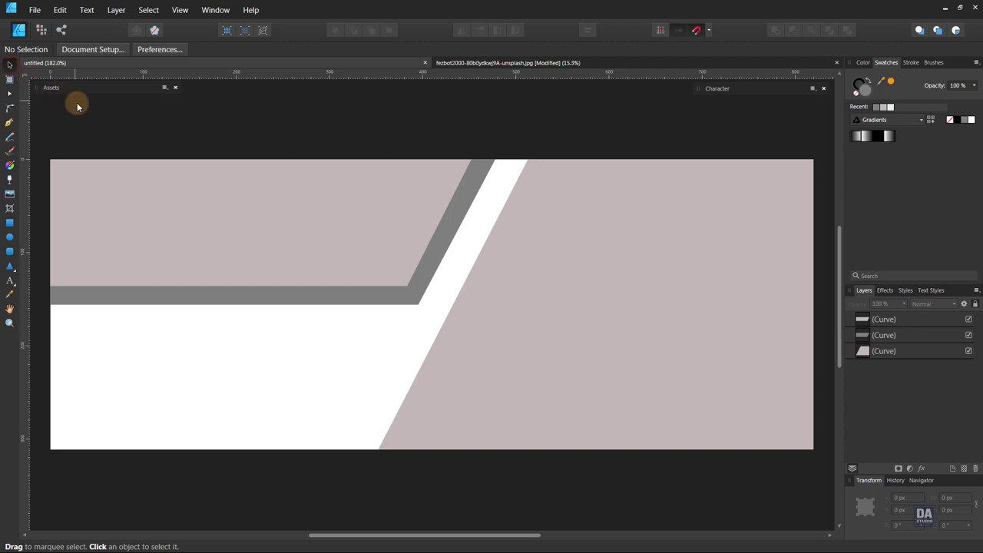
pyautogui.click(496, 64)
pyautogui.click(543, 228)
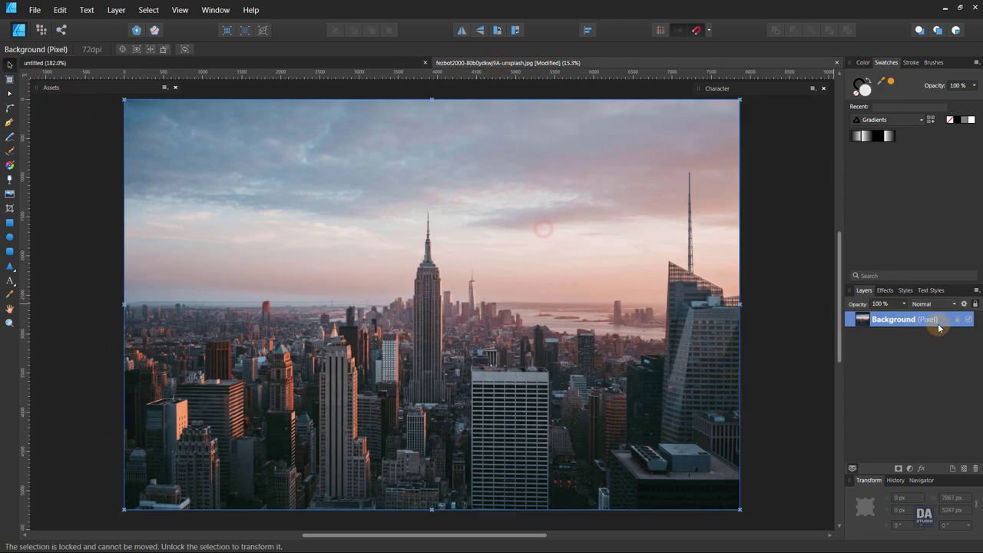
pyautogui.click(958, 323)
pyautogui.moveTo(739, 509)
pyautogui.mouseDown()
pyautogui.moveTo(279, 238)
pyautogui.moveTo(169, 129)
pyautogui.mouseUp()
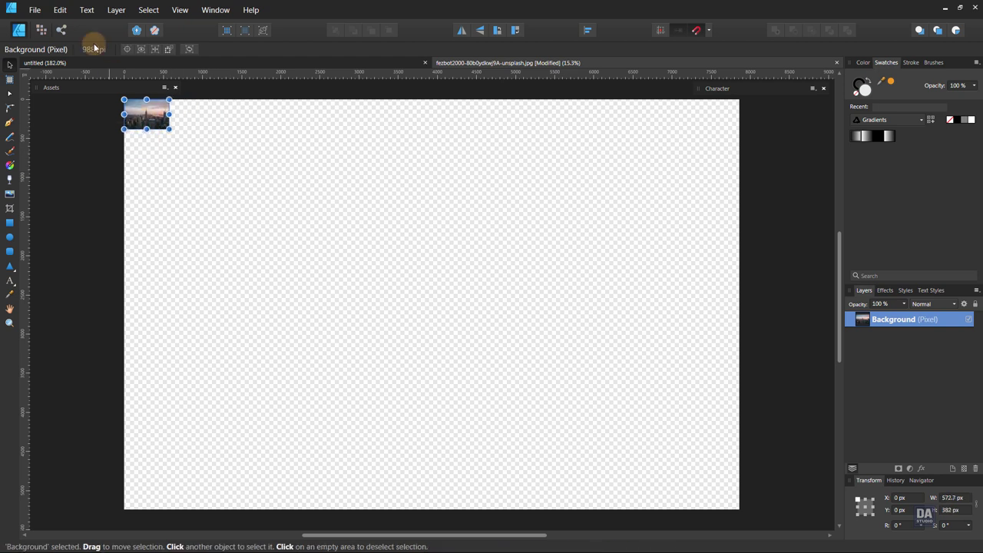
pyautogui.click(61, 11)
pyautogui.click(61, 59)
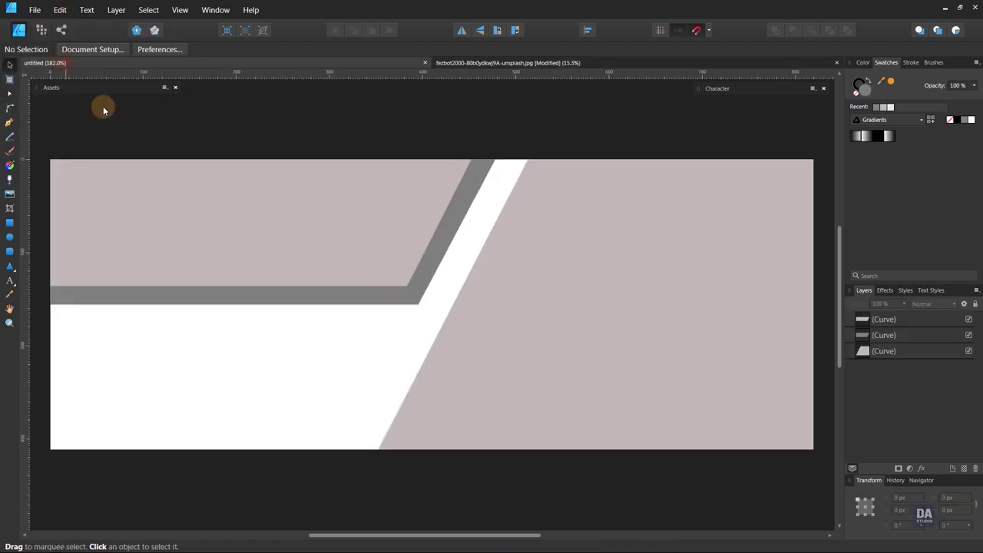
# Step: Paste the skyline photo inside the right slanted panel and slide it right
pyautogui.click(509, 302)
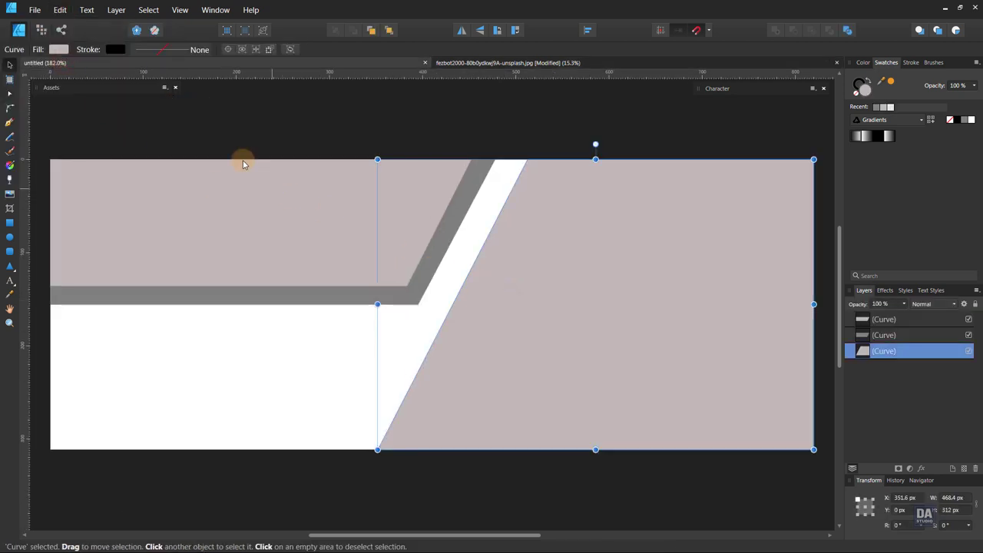
pyautogui.click(60, 10)
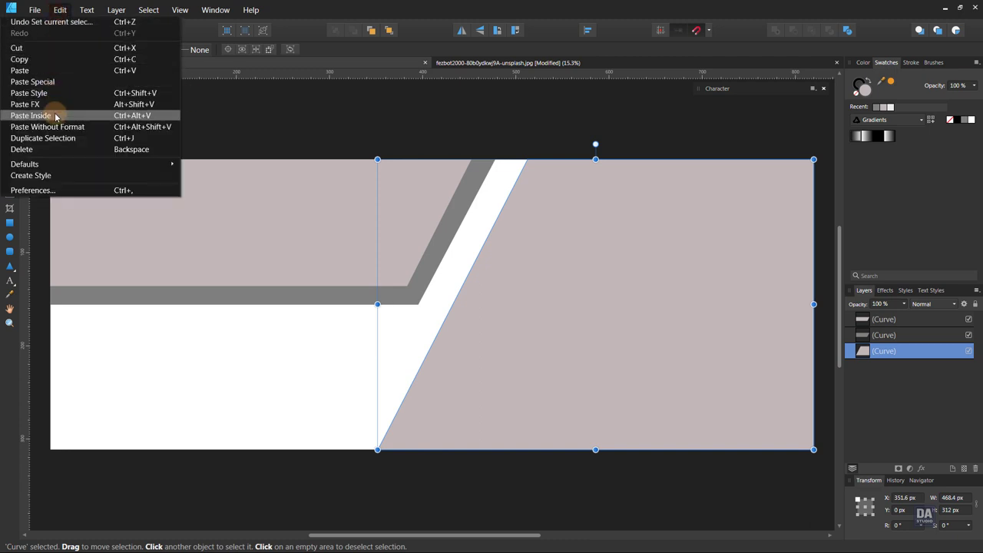
pyautogui.click(54, 114)
pyautogui.moveTo(335, 349)
pyautogui.mouseDown()
pyautogui.moveTo(611, 341)
pyautogui.moveTo(601, 320)
pyautogui.mouseUp()
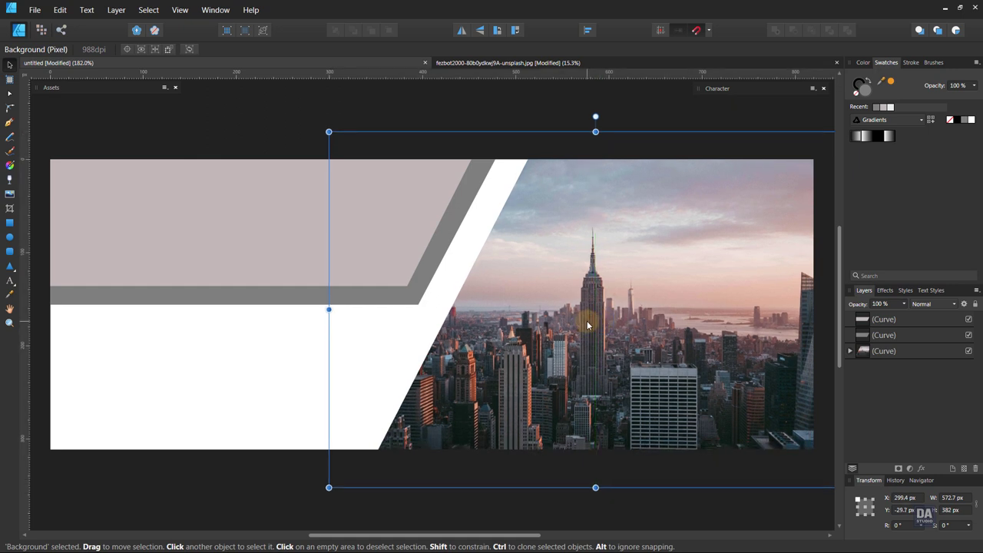
pyautogui.click(649, 494)
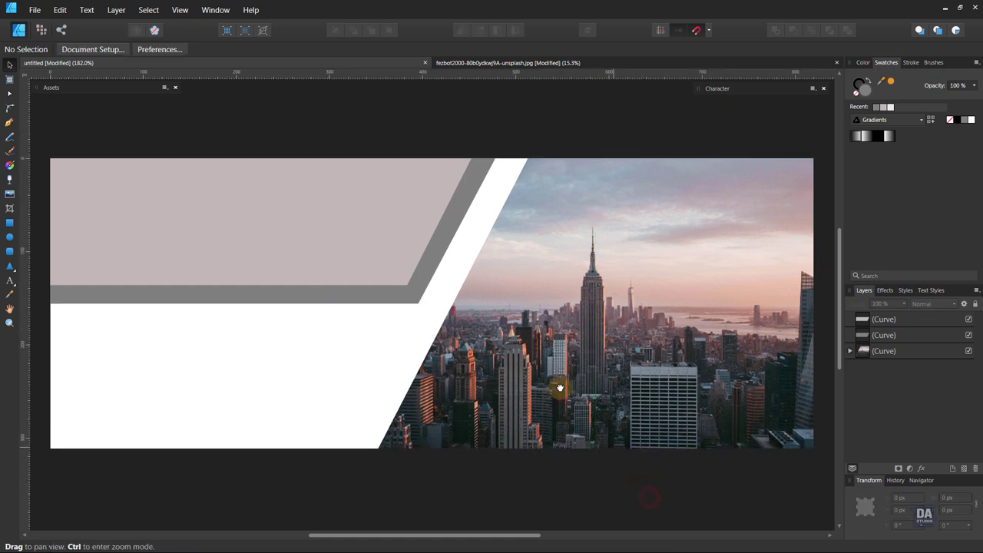
pyautogui.moveTo(575, 399)
pyautogui.mouseDown()
pyautogui.moveTo(570, 390)
pyautogui.moveTo(555, 395)
pyautogui.moveTo(549, 371)
pyautogui.mouseUp()
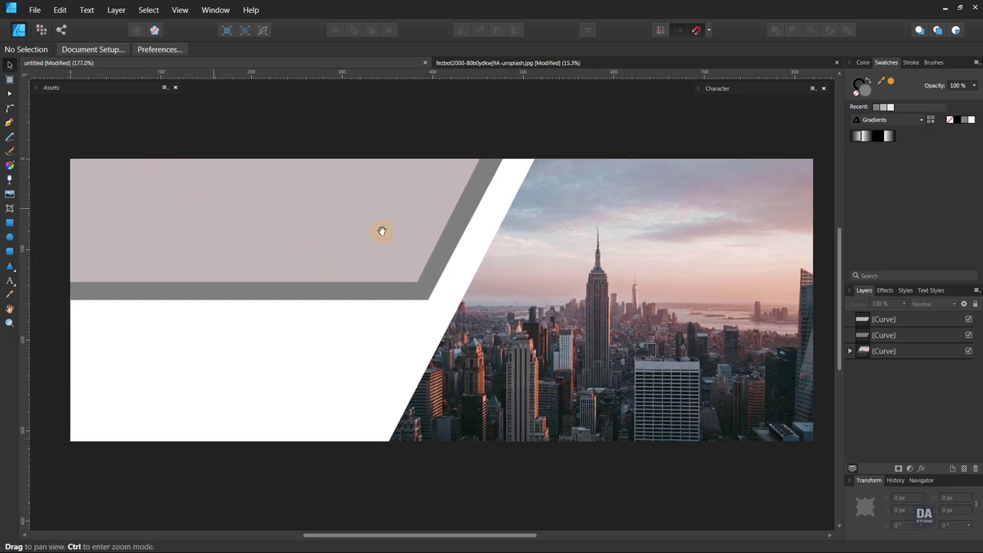
pyautogui.moveTo(382, 231)
pyautogui.mouseDown()
pyautogui.moveTo(195, 180)
pyautogui.moveTo(458, 246)
pyautogui.mouseUp()
# Step: Drag the DESIGN ART STUDIO logo from the Assets' Sample Text onto the photo's top right and shrink it
pyautogui.click(54, 87)
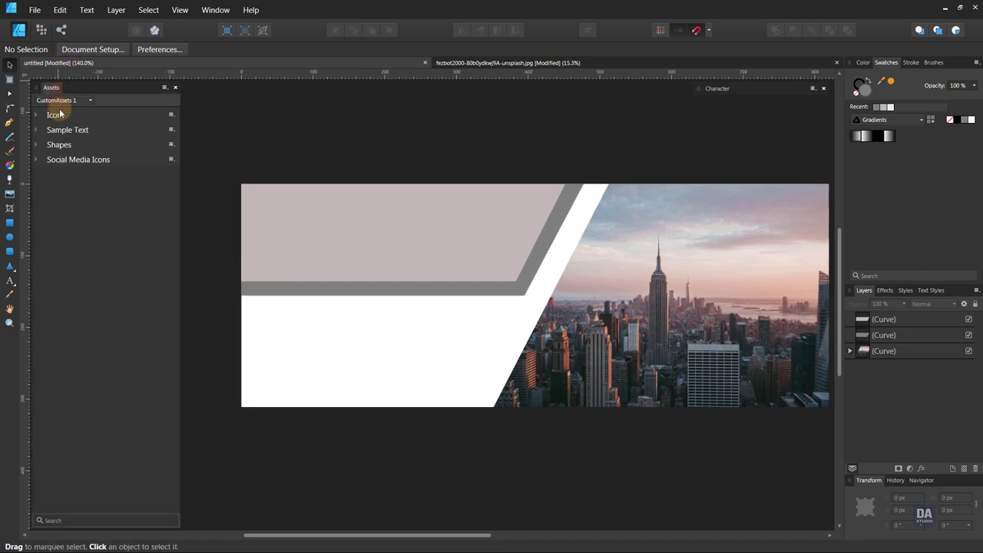
pyautogui.moveTo(316, 236)
pyautogui.mouseDown()
pyautogui.moveTo(341, 231)
pyautogui.moveTo(384, 248)
pyautogui.moveTo(347, 246)
pyautogui.mouseUp()
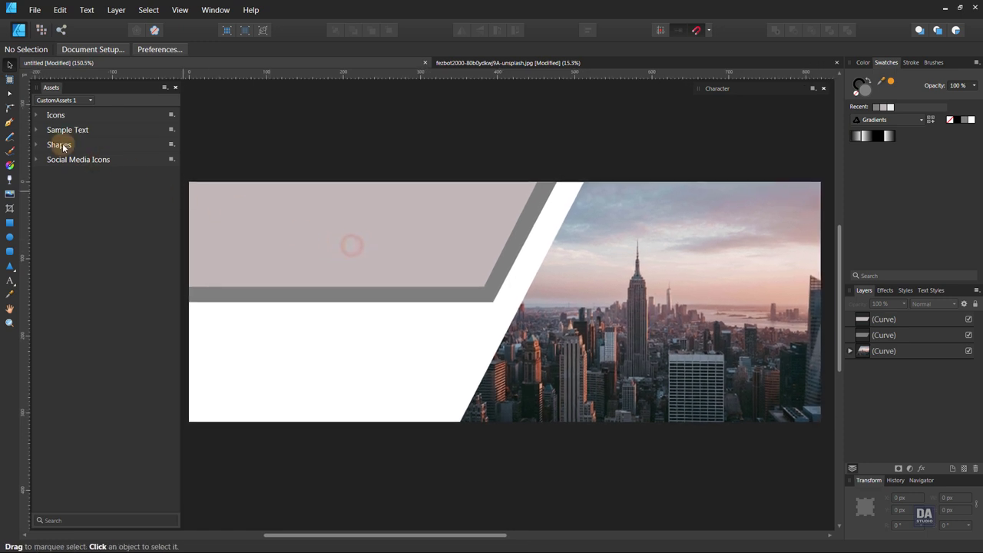
pyautogui.click(36, 130)
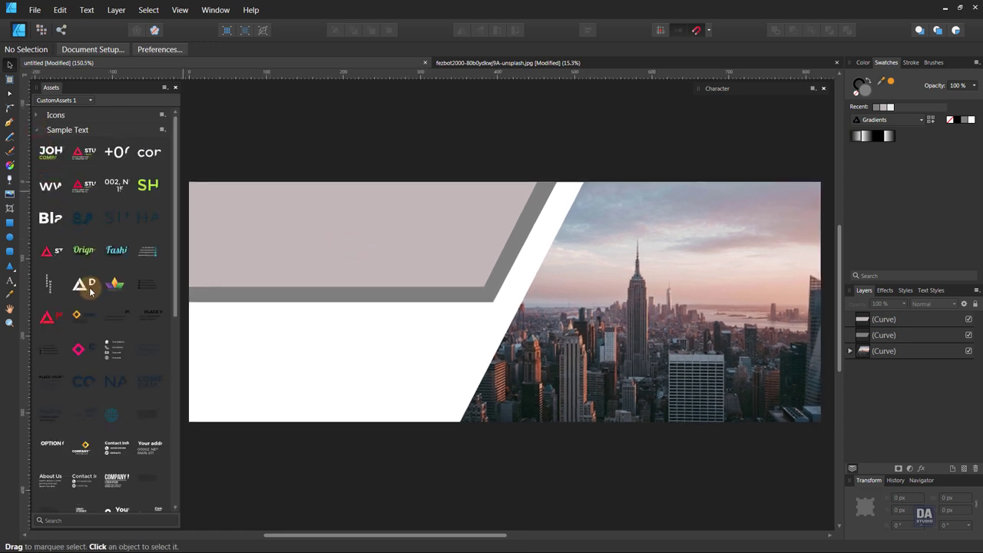
pyautogui.moveTo(90, 290); pyautogui.dragTo(736, 212)
pyautogui.click(589, 168)
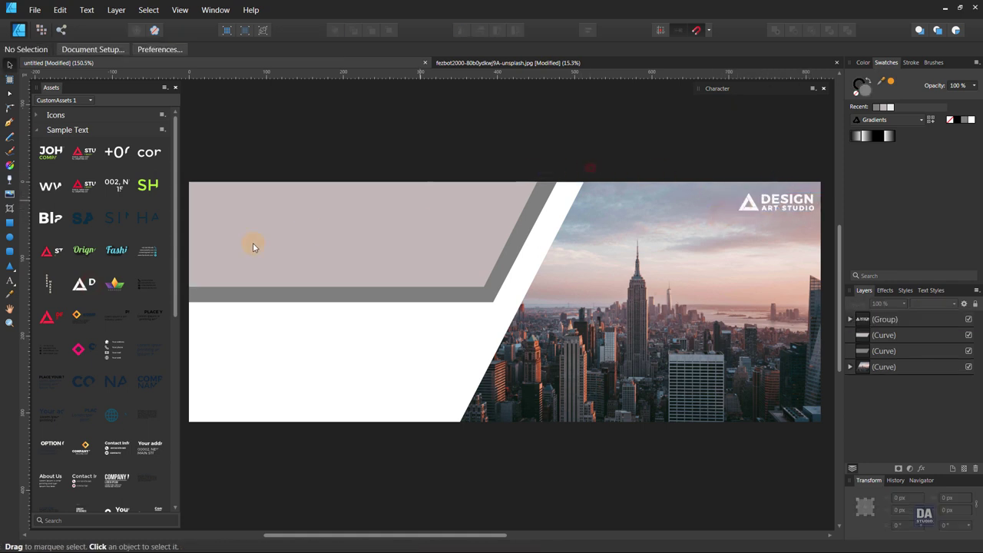
pyautogui.scroll(-1, 106, 406)
pyautogui.scroll(-3, 108, 409)
pyautogui.scroll(-3, 112, 415)
pyautogui.scroll(-4, 112, 420)
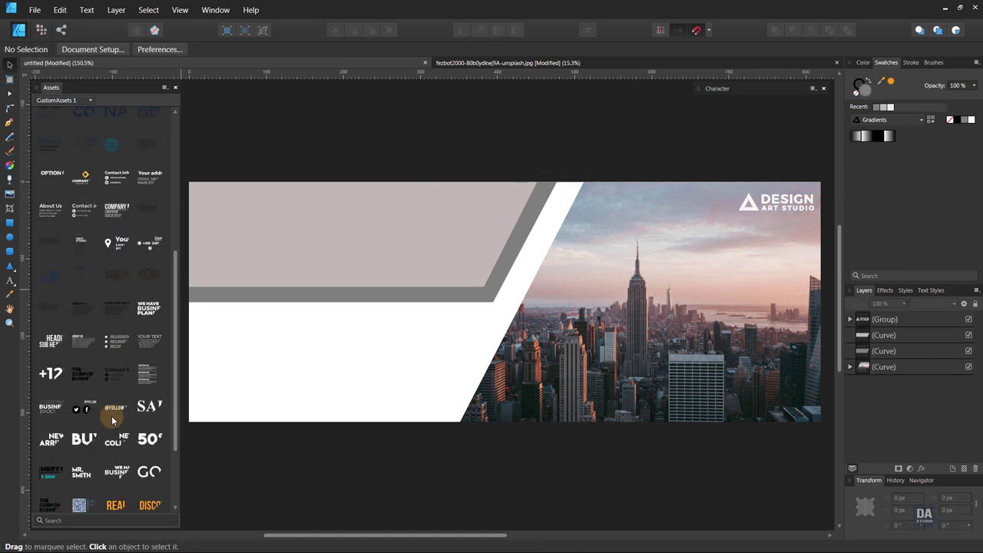
pyautogui.scroll(-3, 111, 420)
pyautogui.scroll(-1, 109, 422)
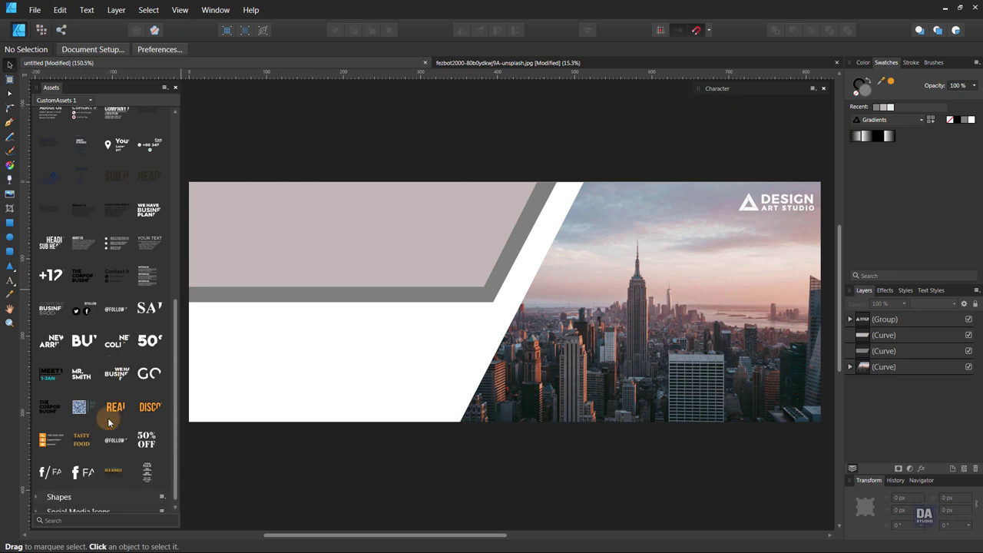
pyautogui.scroll(-1, 108, 421)
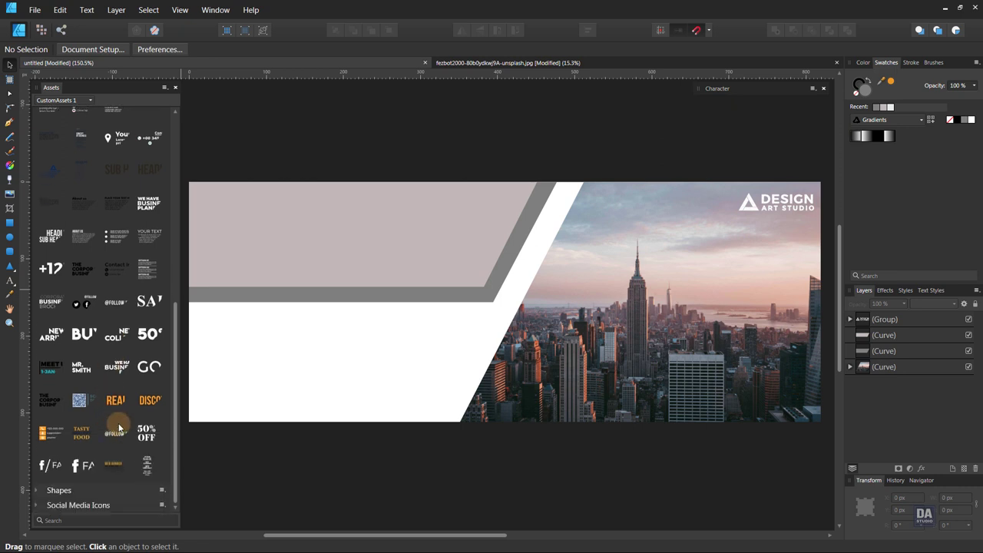
# Step: Drop the Web Banner text asset on the top-left panel, scale it down and shorten its paragraph to three lines
pyautogui.moveTo(115, 466); pyautogui.dragTo(341, 259)
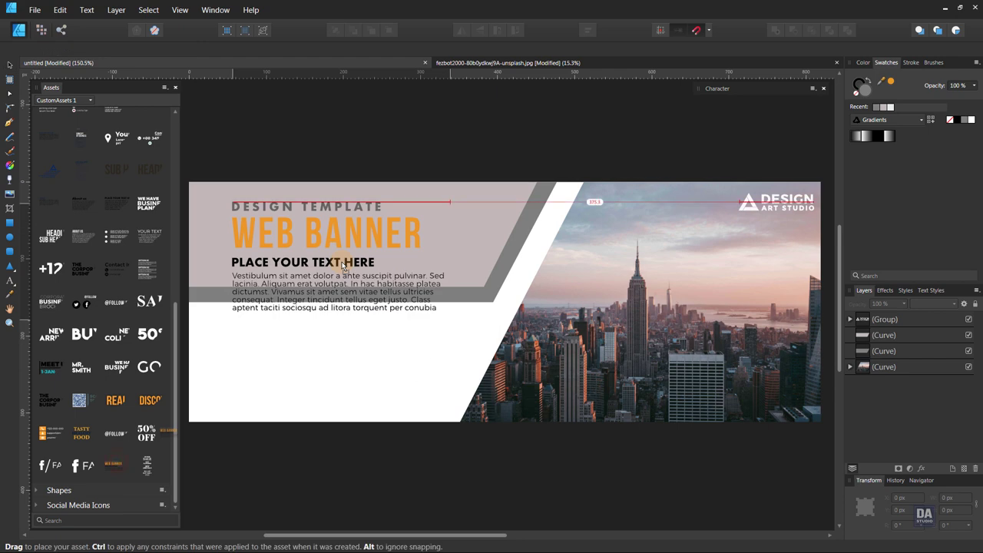
pyautogui.moveTo(456, 324); pyautogui.dragTo(396, 290)
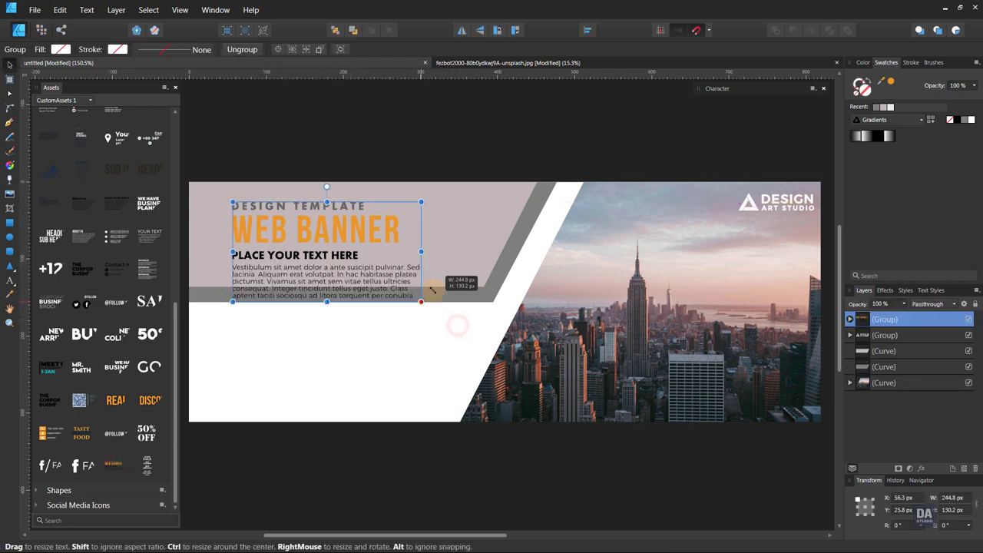
pyautogui.doubleClick(331, 277)
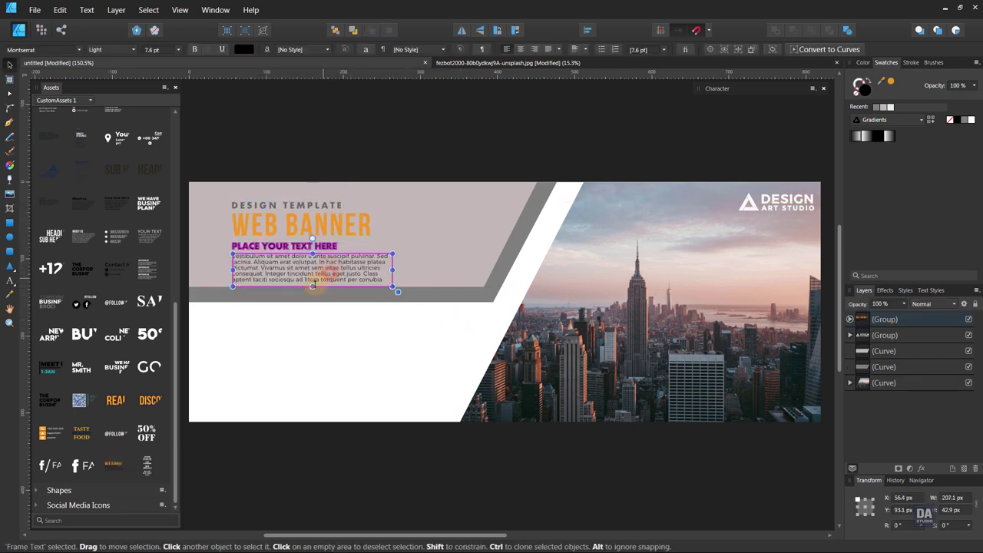
pyautogui.moveTo(313, 286); pyautogui.dragTo(313, 274)
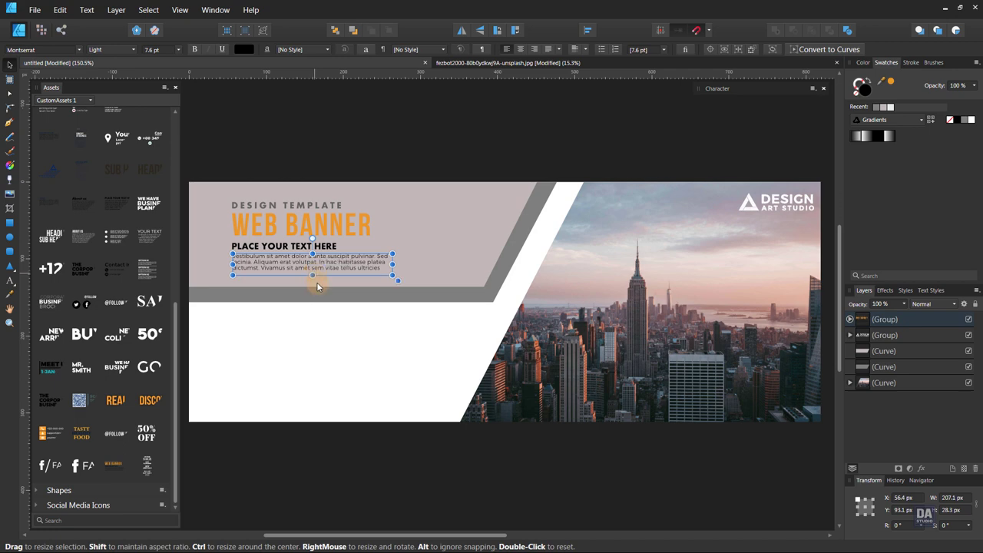
pyautogui.click(328, 335)
pyautogui.moveTo(397, 282); pyautogui.dragTo(414, 285)
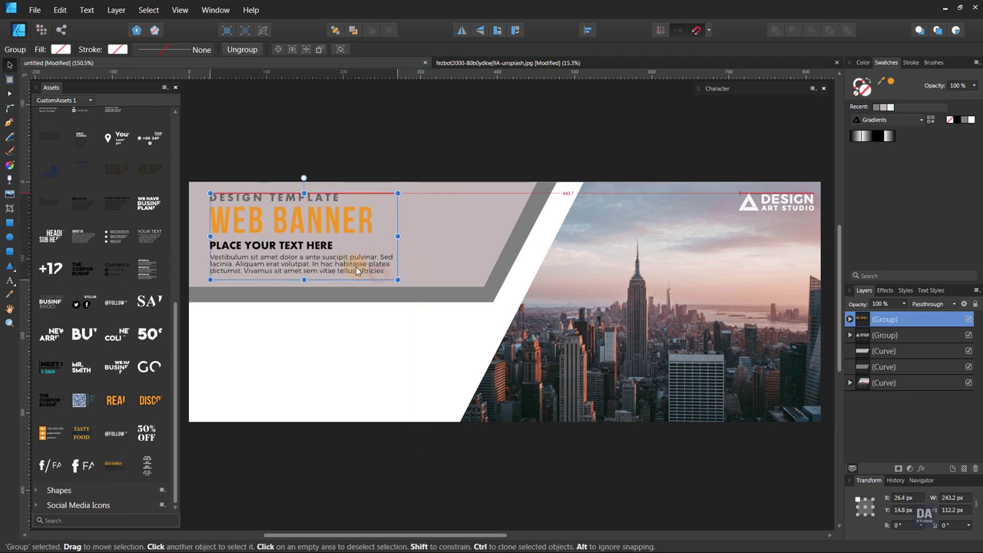
pyautogui.click(450, 269)
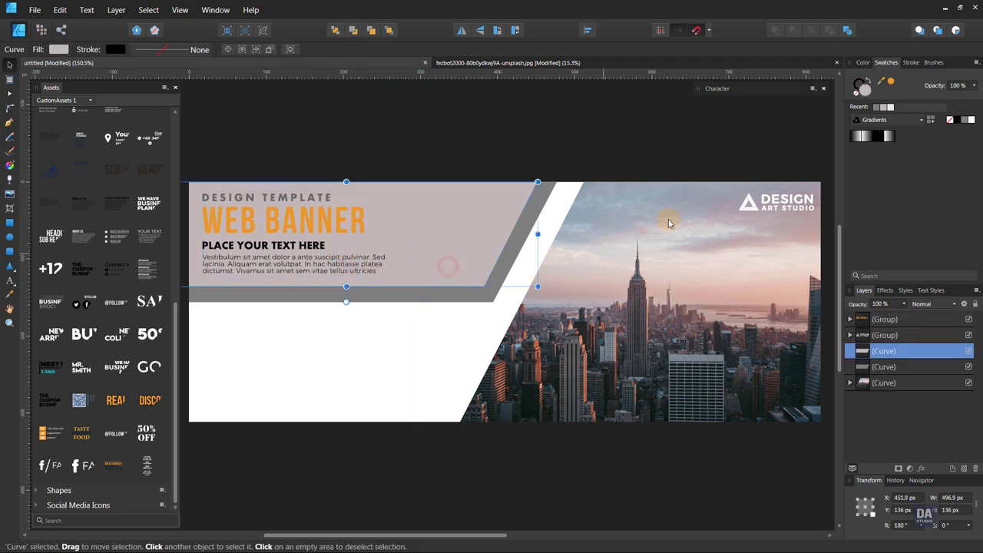
# Step: Fill the upper-left panel with a light cream beige
pyautogui.click(892, 83)
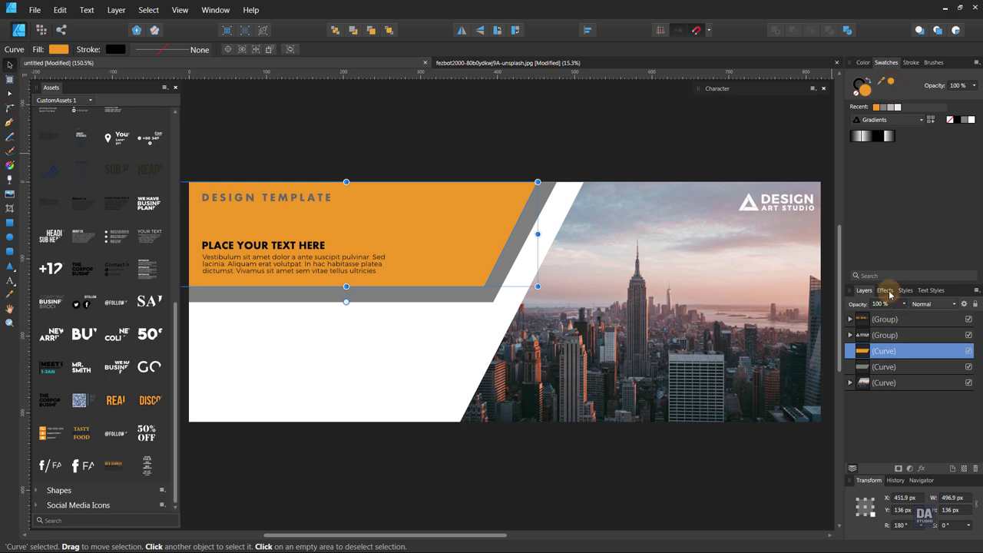
pyautogui.click(863, 62)
pyautogui.click(896, 139)
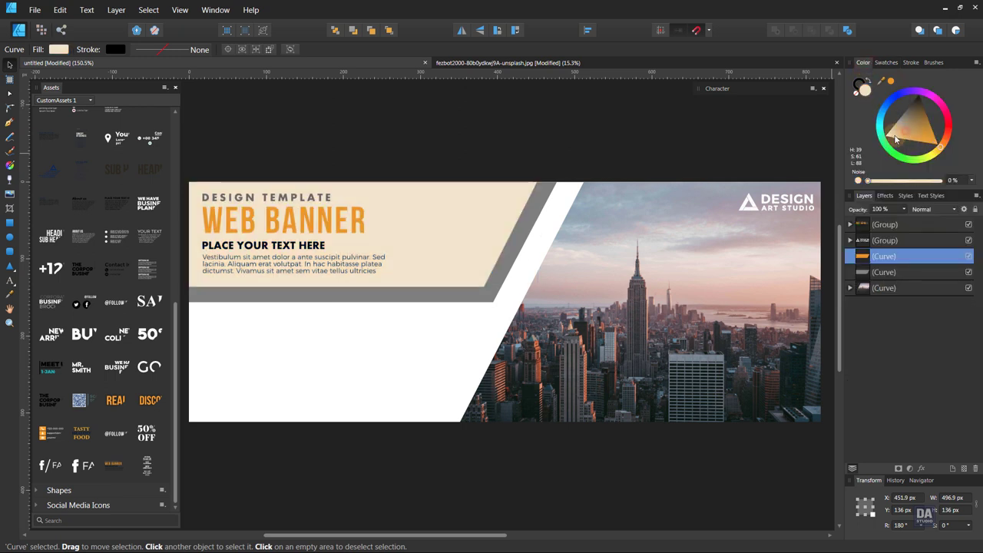
pyautogui.moveTo(897, 139); pyautogui.dragTo(893, 138)
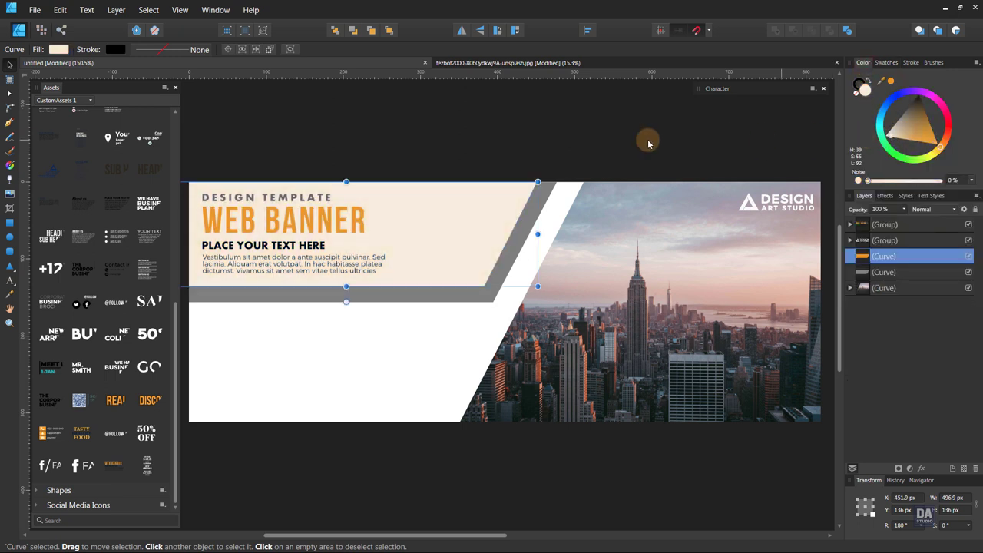
pyautogui.click(609, 146)
# Step: Recolour the grey stripe beneath the panel orange
pyautogui.click(533, 230)
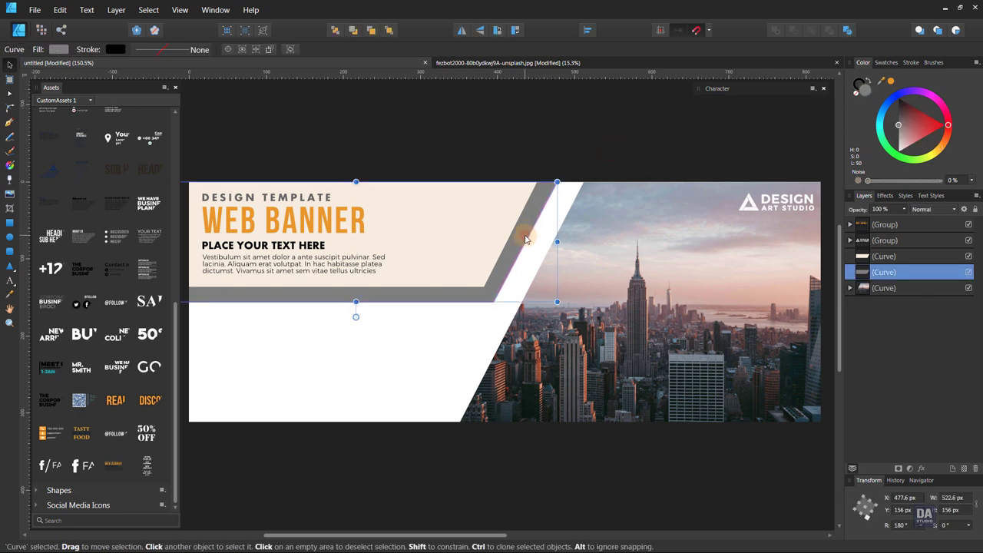
pyautogui.click(889, 81)
pyautogui.click(622, 137)
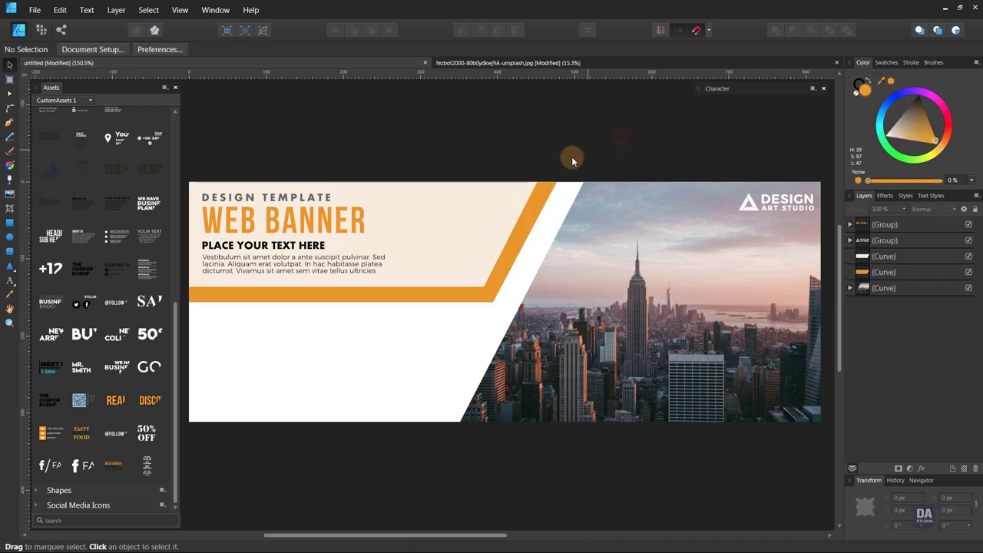
# Step: Reposition the heading text block on the cream panel to roughly X 16 px, Y 15 px
pyautogui.click(318, 236)
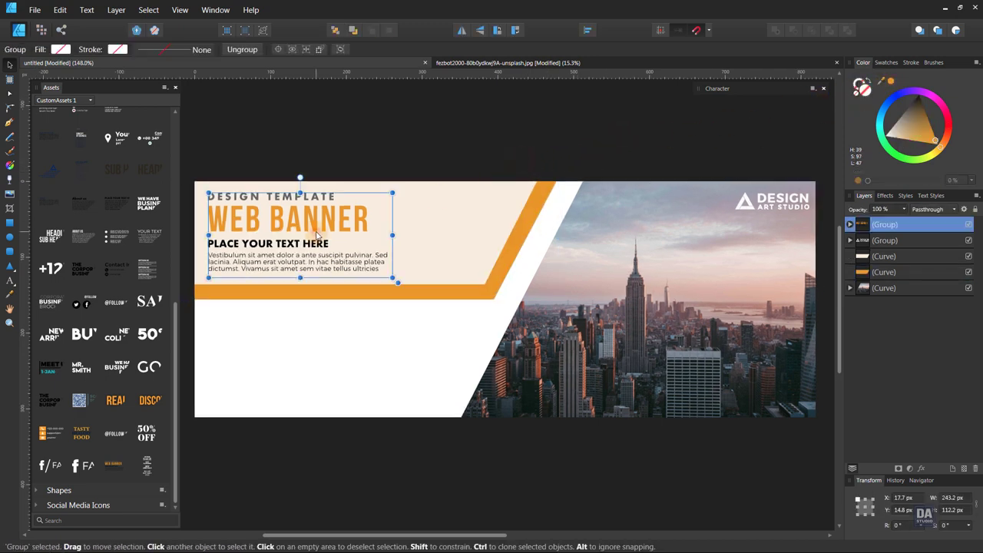
pyautogui.moveTo(318, 239); pyautogui.dragTo(291, 246)
pyautogui.click(455, 241)
pyautogui.click(289, 246)
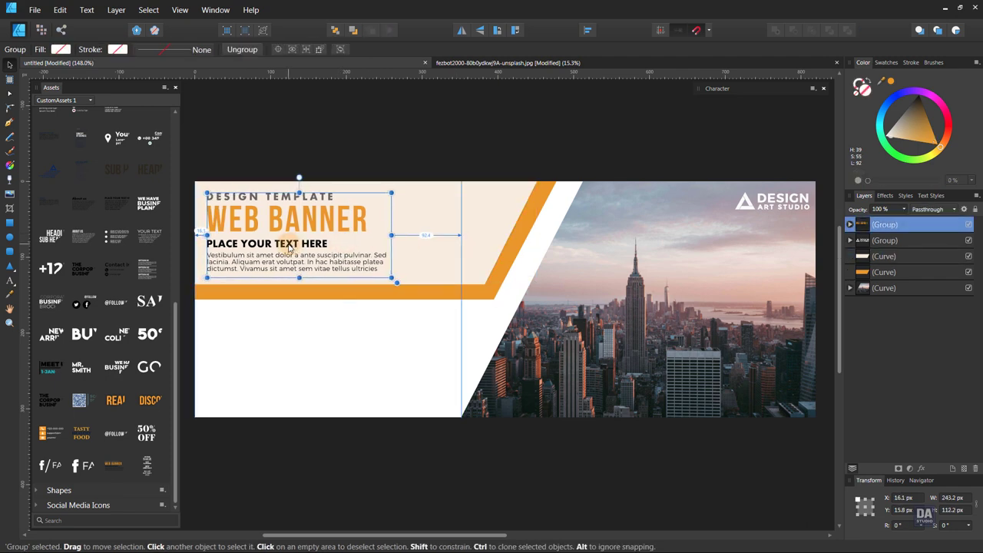
pyautogui.click(351, 161)
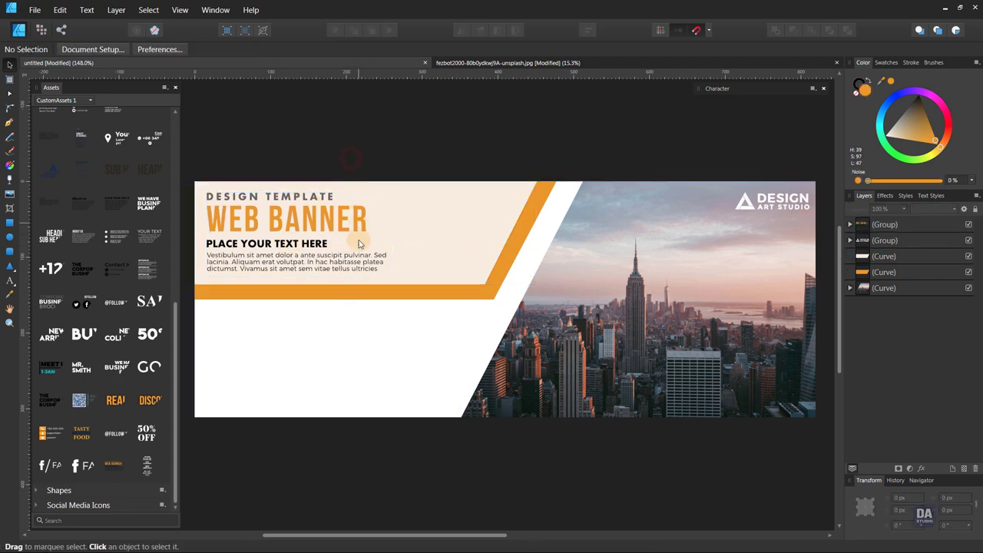
pyautogui.moveTo(373, 315); pyautogui.dragTo(344, 269)
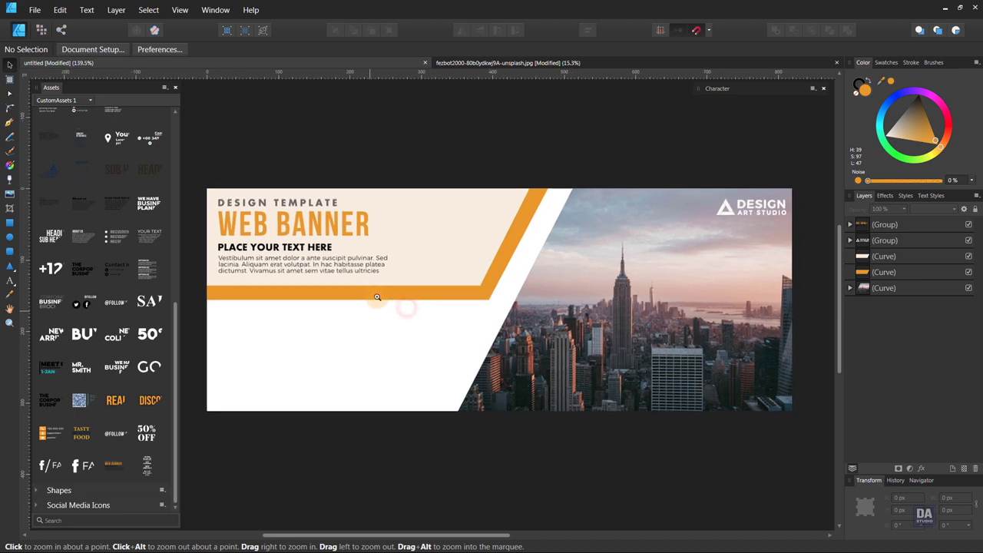
pyautogui.click(323, 269)
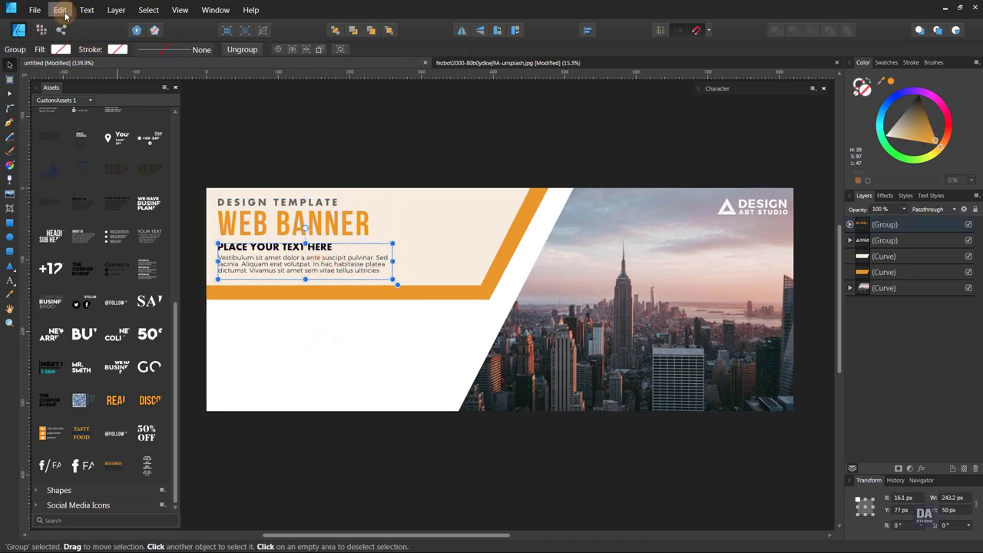
# Step: Paste a copy of the heading and paragraph into the lower white area
pyautogui.click(60, 10)
pyautogui.click(20, 60)
pyautogui.click(60, 9)
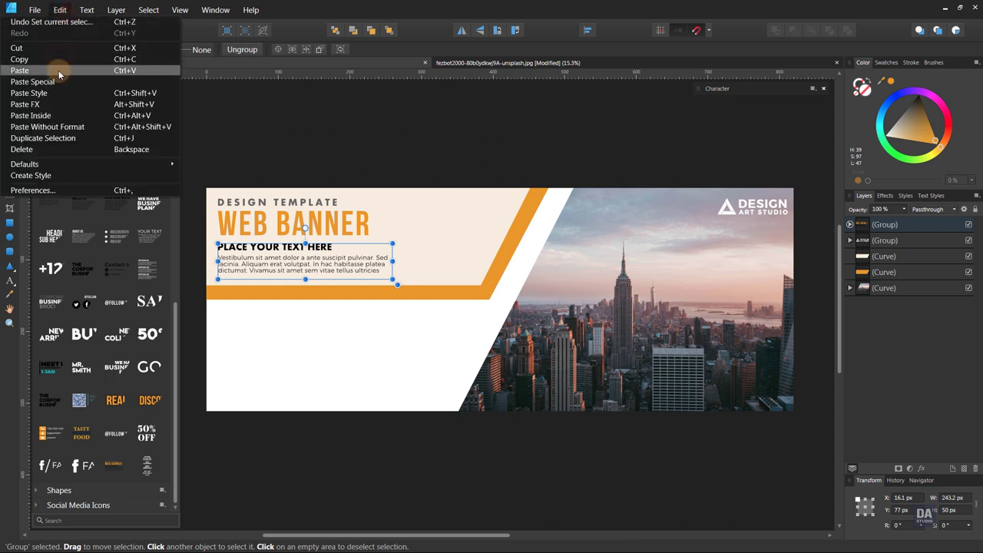
pyautogui.click(20, 70)
pyautogui.moveTo(350, 266); pyautogui.dragTo(383, 365)
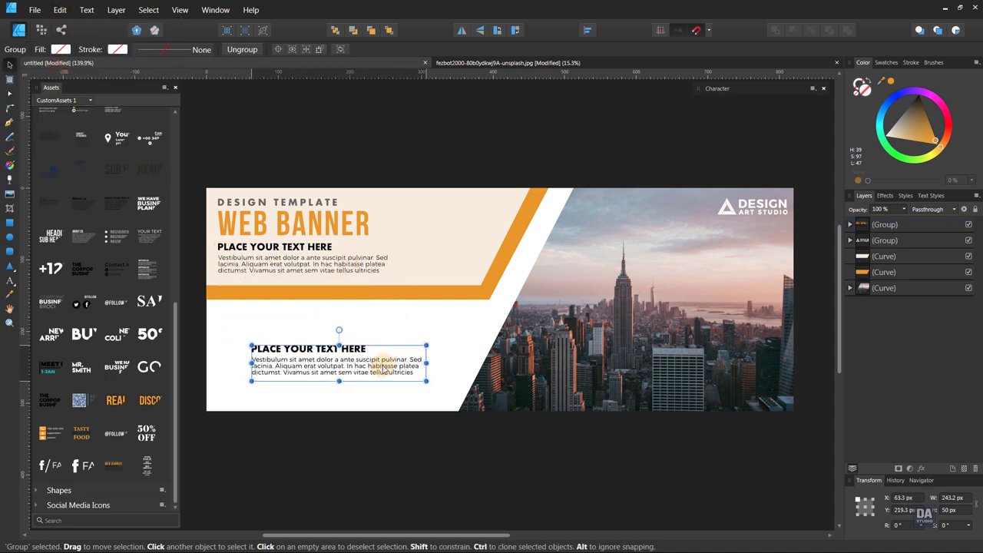
# Step: Delete 'HERE' from the pasted heading and centre 'PLACE YOUR TEXT' over its paragraph
pyautogui.click(349, 347)
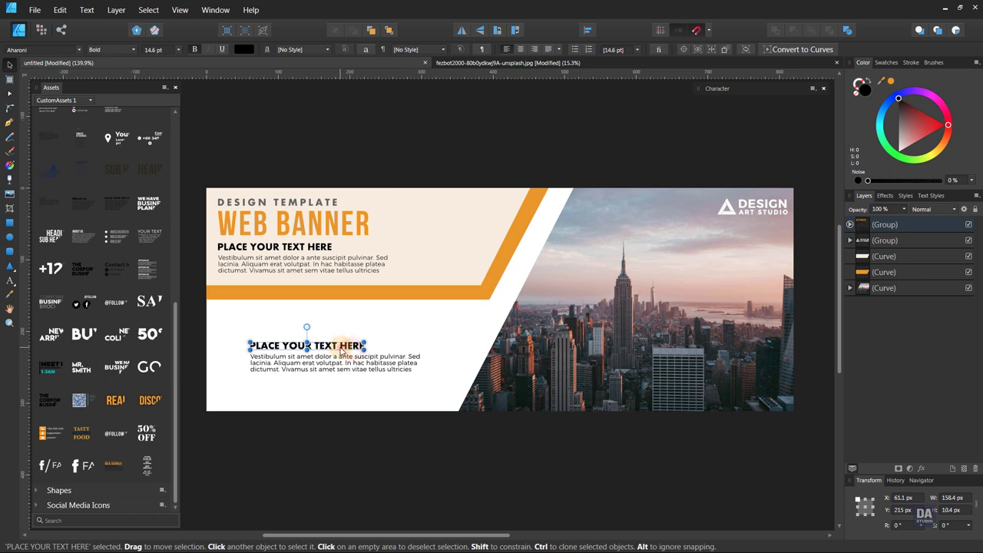
pyautogui.doubleClick(342, 347)
pyautogui.moveTo(338, 346); pyautogui.dragTo(374, 343)
pyautogui.press('BackSpace')
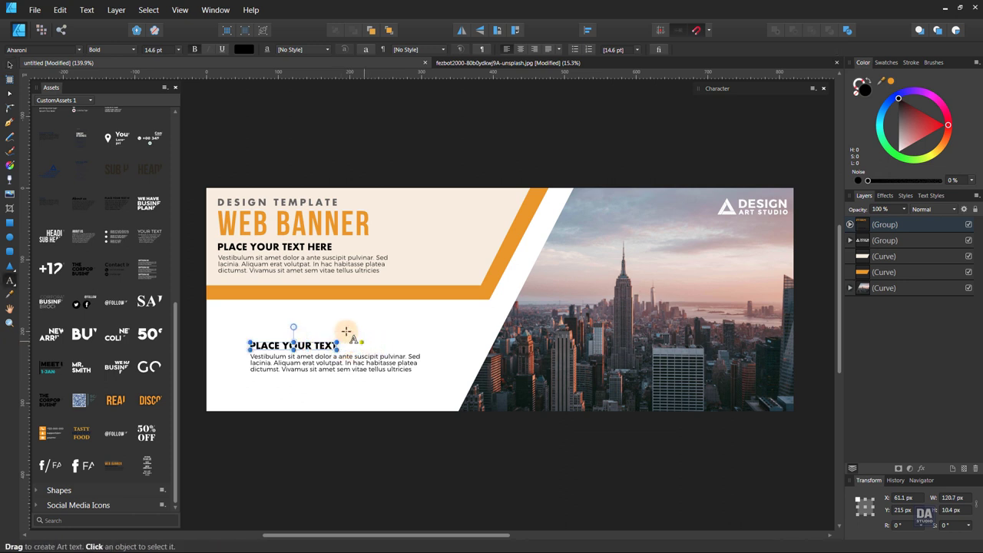
pyautogui.click(10, 64)
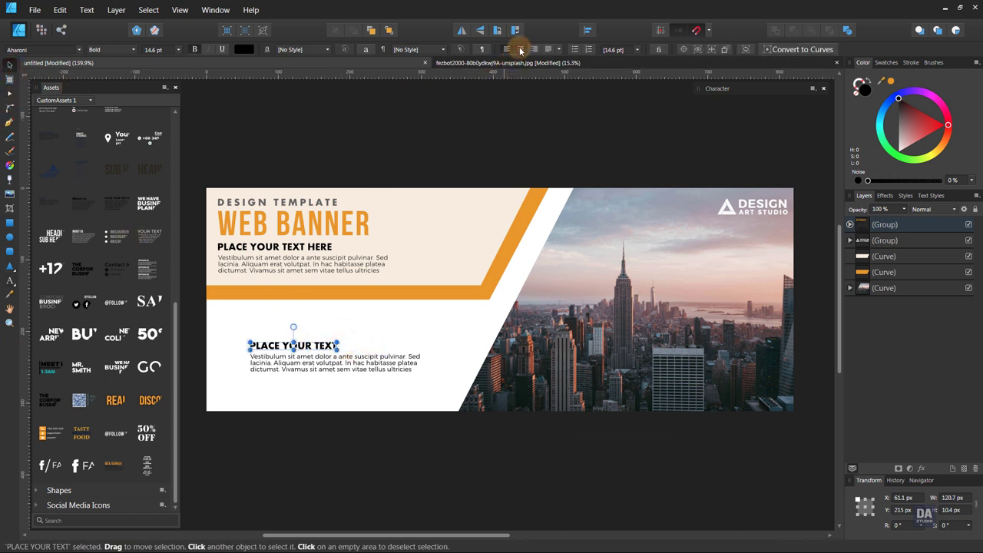
pyautogui.moveTo(312, 343); pyautogui.dragTo(358, 346)
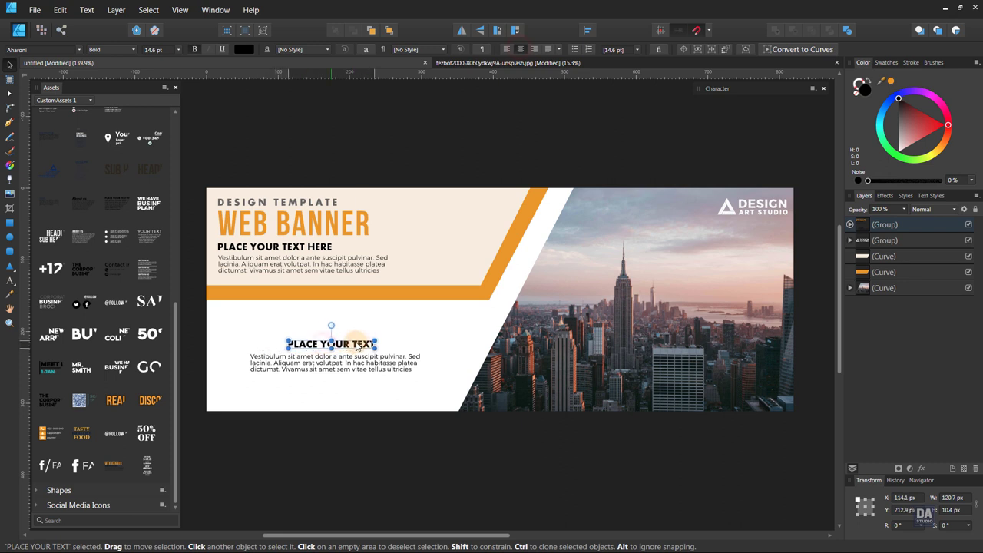
pyautogui.click(353, 358)
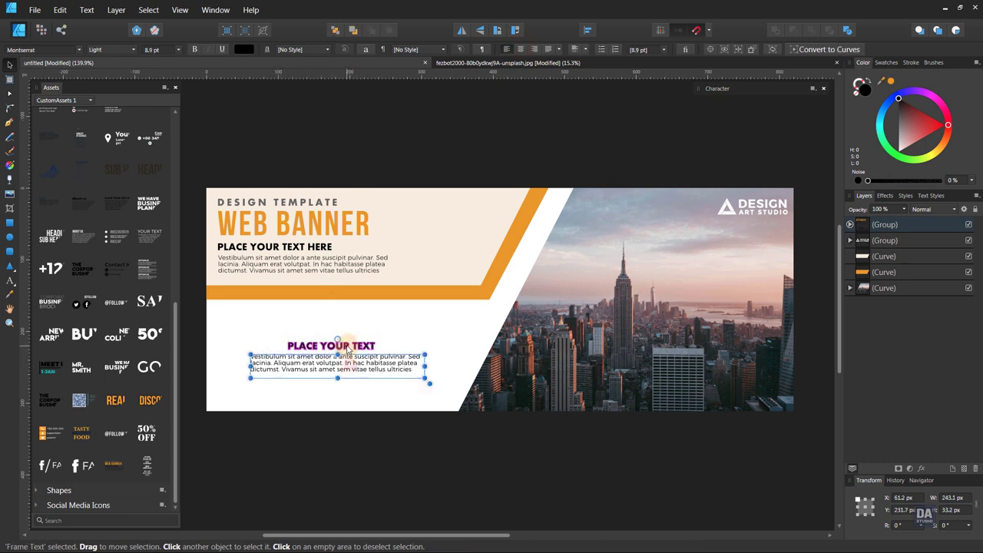
pyautogui.moveTo(351, 348); pyautogui.dragTo(356, 348)
# Step: Stretch the paragraph frame taller to reveal two more lines and centre-align it
pyautogui.click(346, 369)
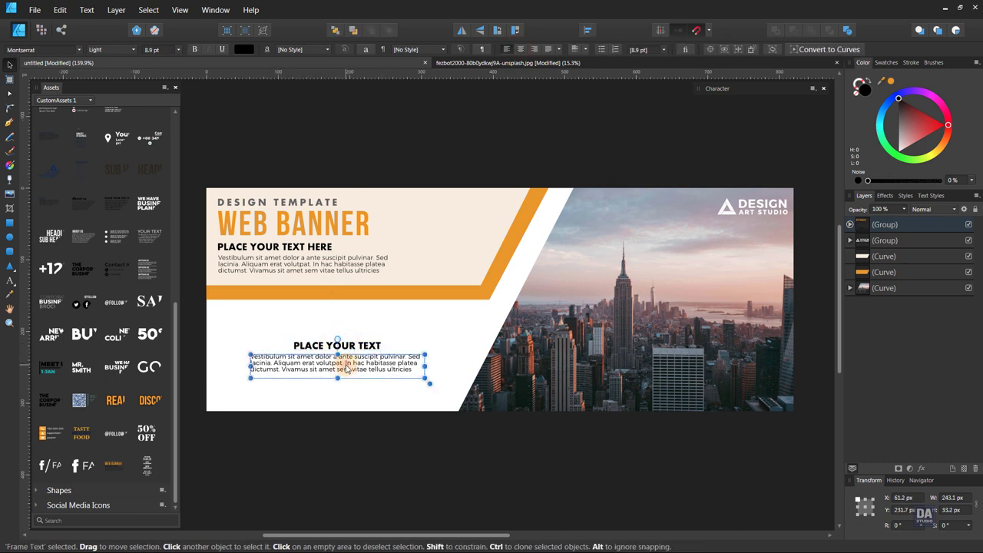
pyautogui.moveTo(337, 379); pyautogui.dragTo(337, 395)
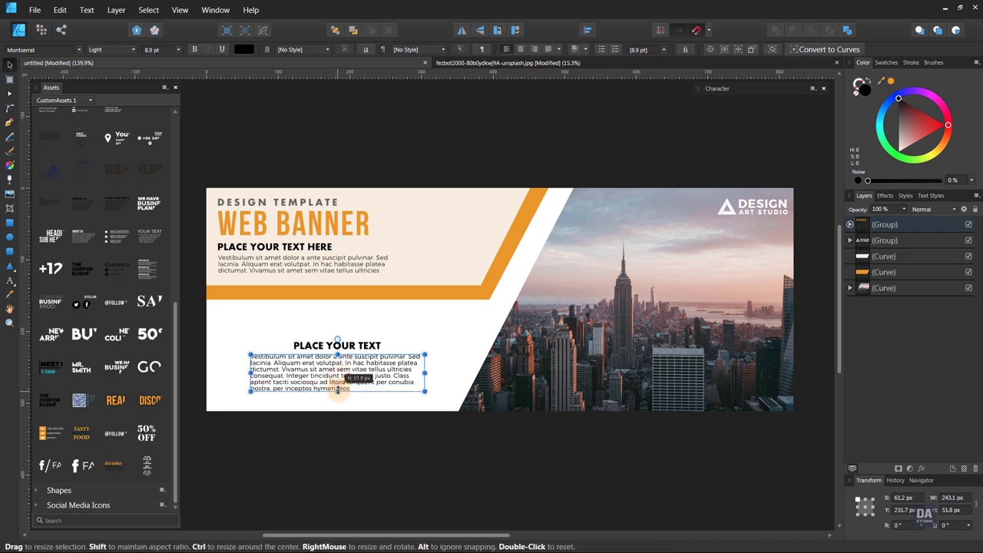
pyautogui.click(522, 49)
pyautogui.click(7, 64)
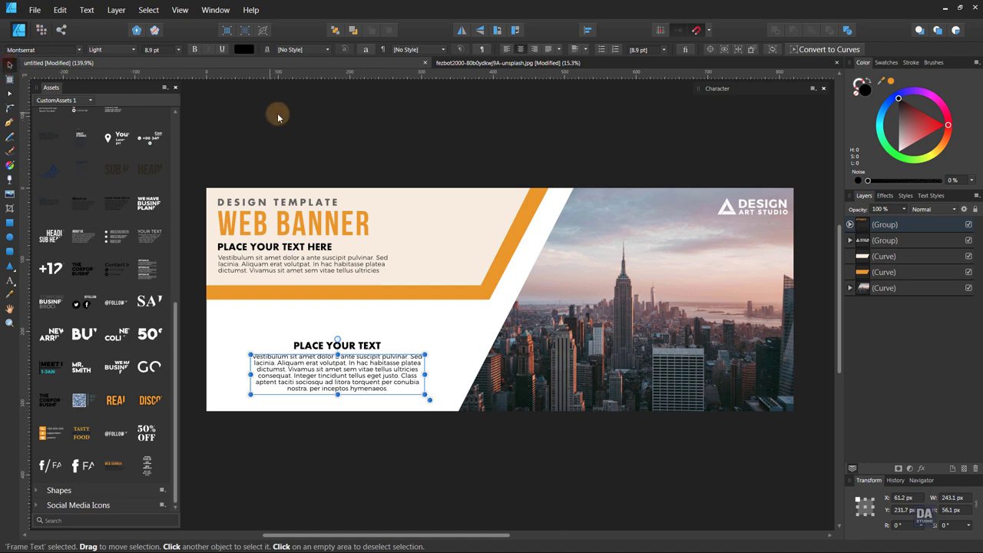
# Step: Move the lower text group to the top level in Layers and enlarge it to about 294.5 px wide
pyautogui.click(352, 391)
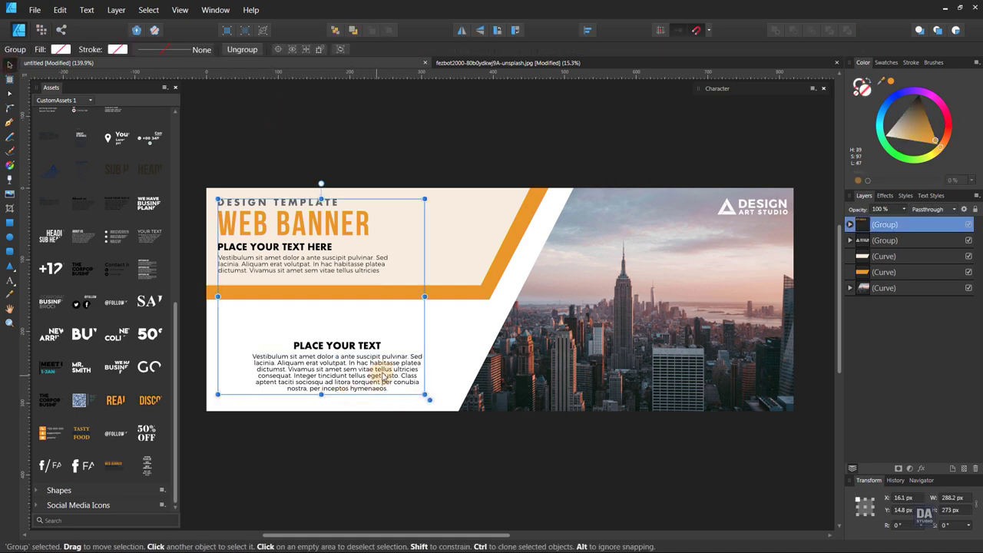
pyautogui.click(850, 225)
pyautogui.click(898, 241)
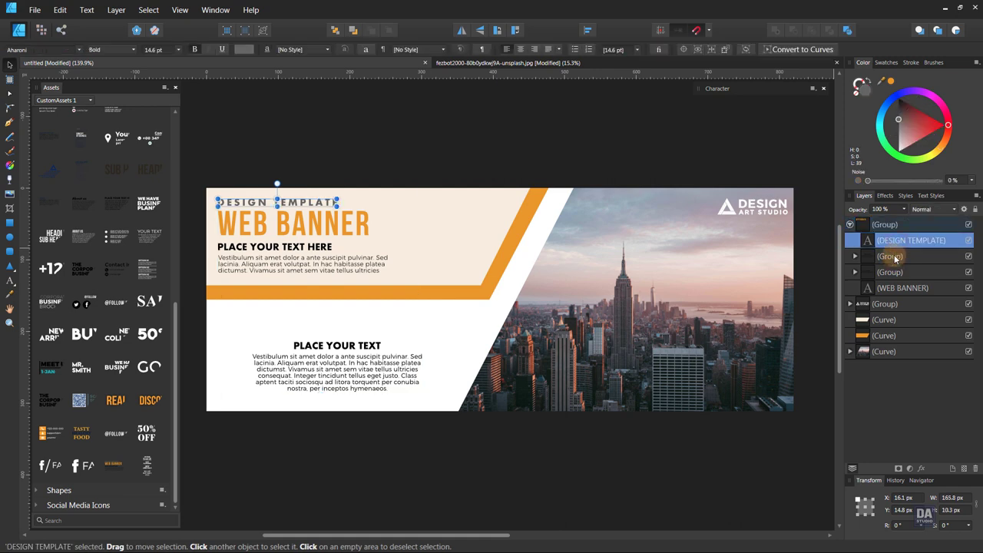
pyautogui.click(896, 258)
pyautogui.moveTo(900, 261); pyautogui.dragTo(878, 233)
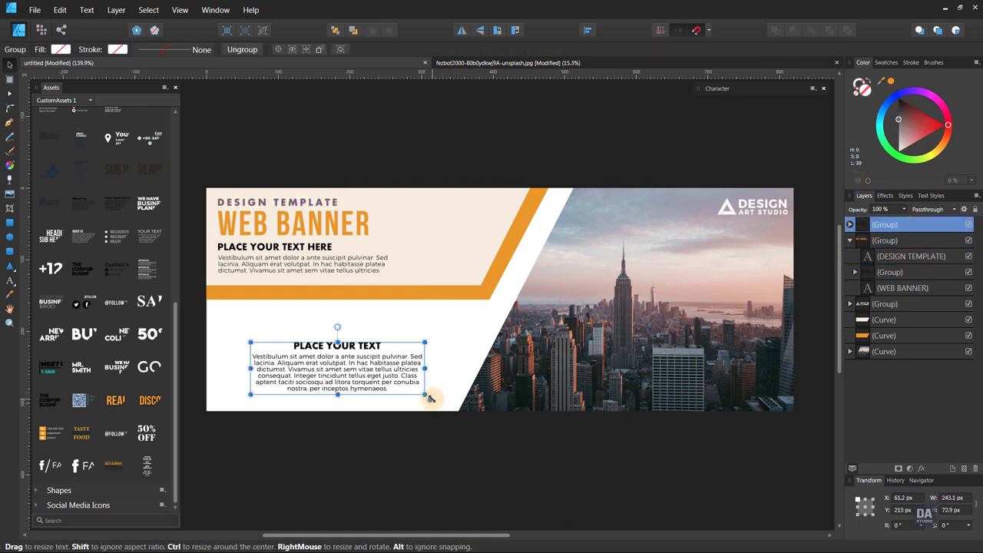
pyautogui.moveTo(427, 395)
pyautogui.mouseDown()
pyautogui.moveTo(442, 400)
pyautogui.moveTo(409, 383)
pyautogui.mouseUp()
pyautogui.click(397, 430)
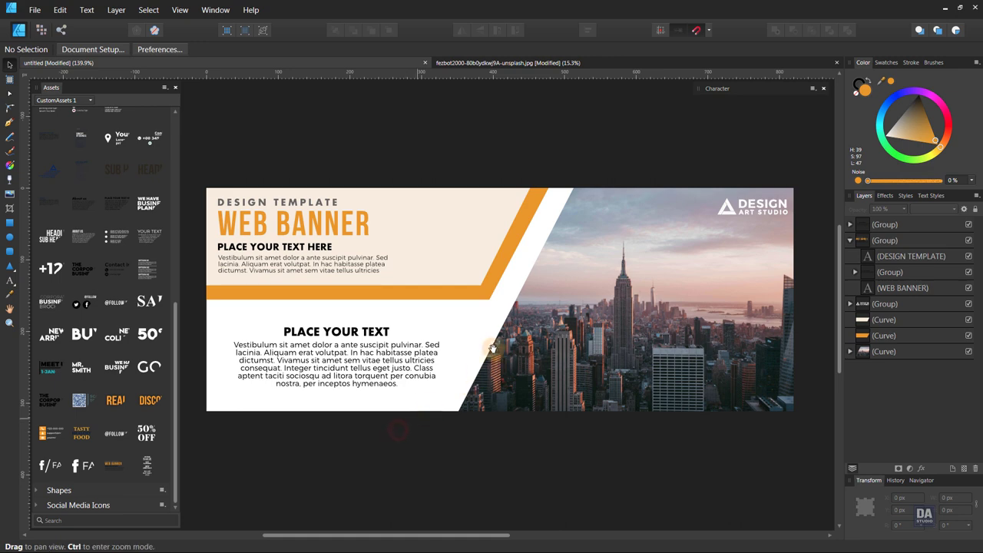
pyautogui.hotkey('ctrl', '1')
# Step: Draw an orange rectangle over the whole banner at 25% opacity in Hue blend mode
pyautogui.moveTo(424, 309); pyautogui.dragTo(506, 327)
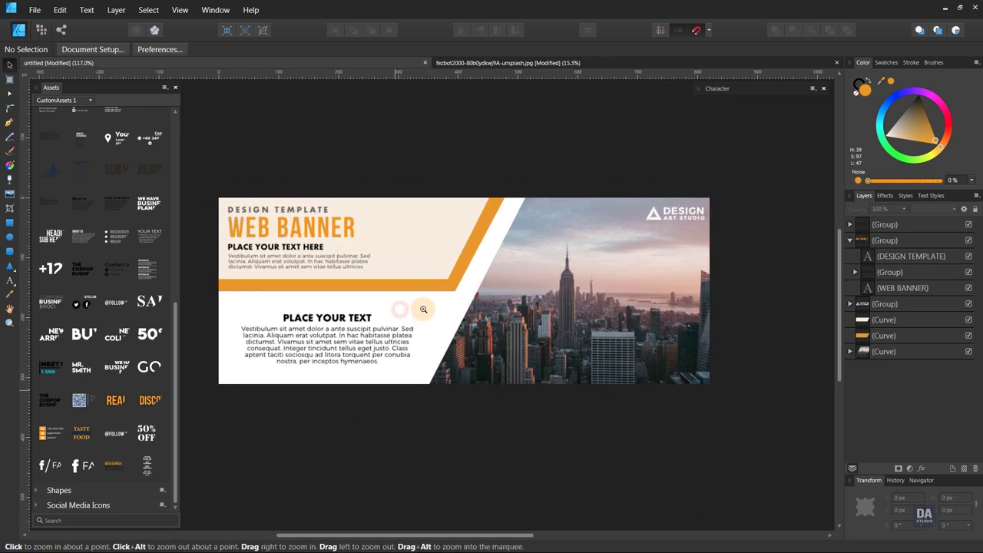
pyautogui.click(10, 223)
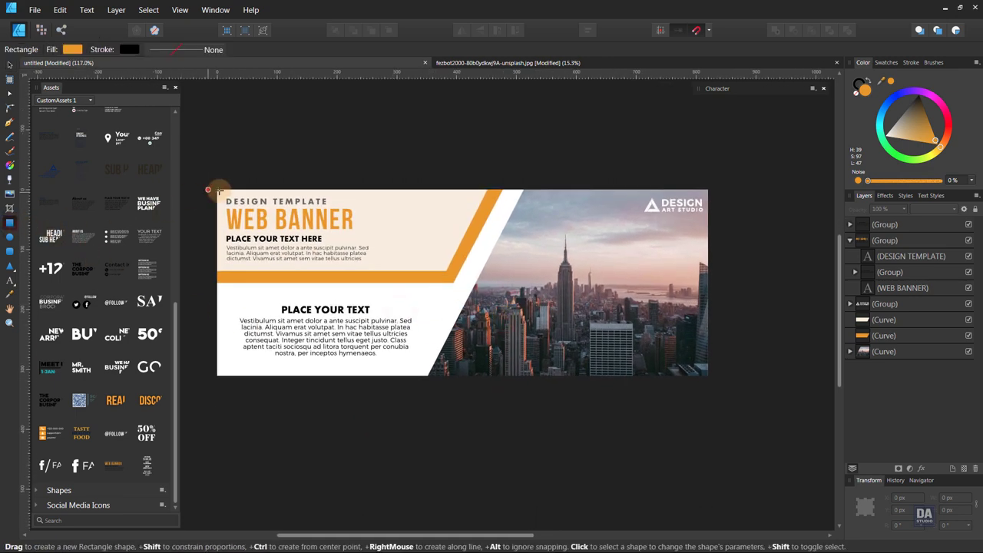
pyautogui.moveTo(217, 191); pyautogui.dragTo(709, 377)
pyautogui.click(905, 210)
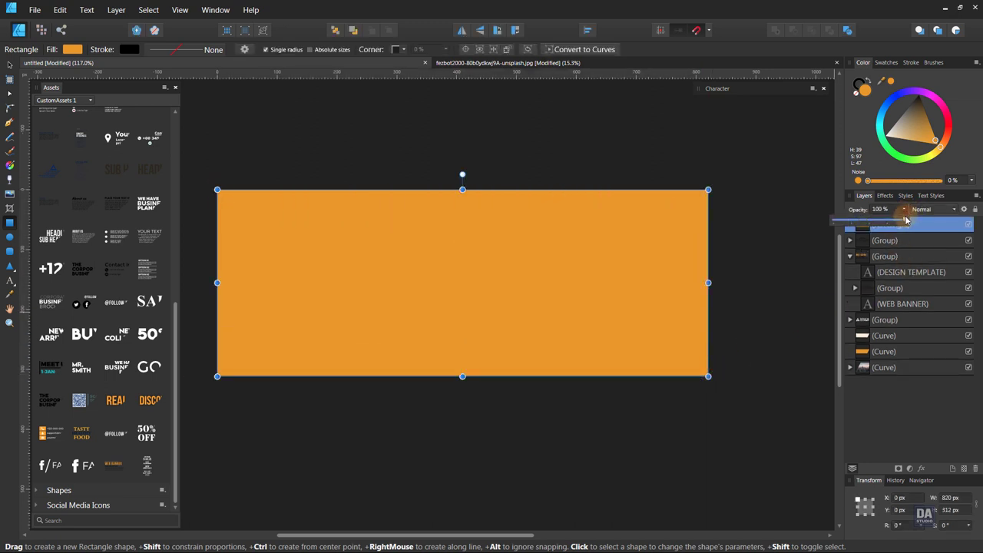
pyautogui.moveTo(912, 221); pyautogui.dragTo(852, 223)
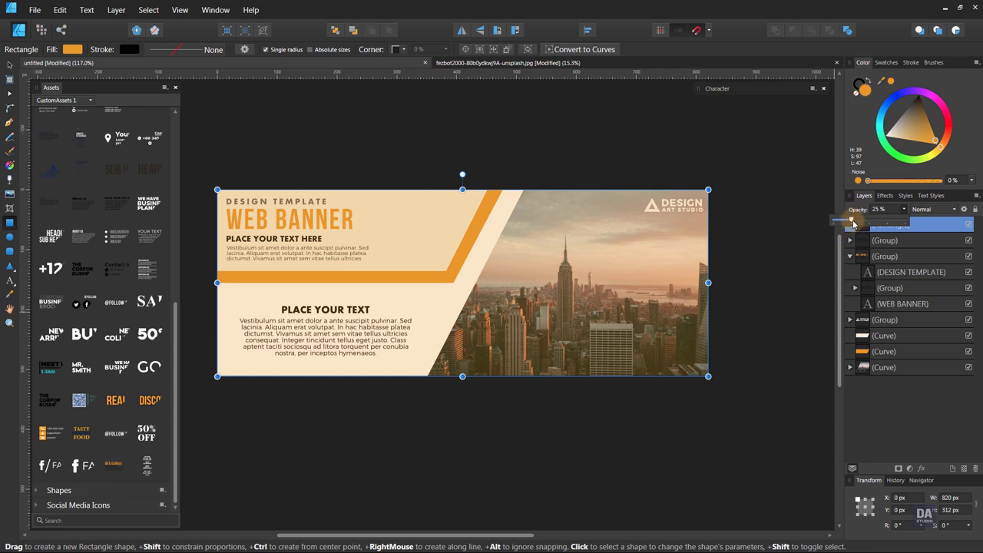
pyautogui.click(940, 209)
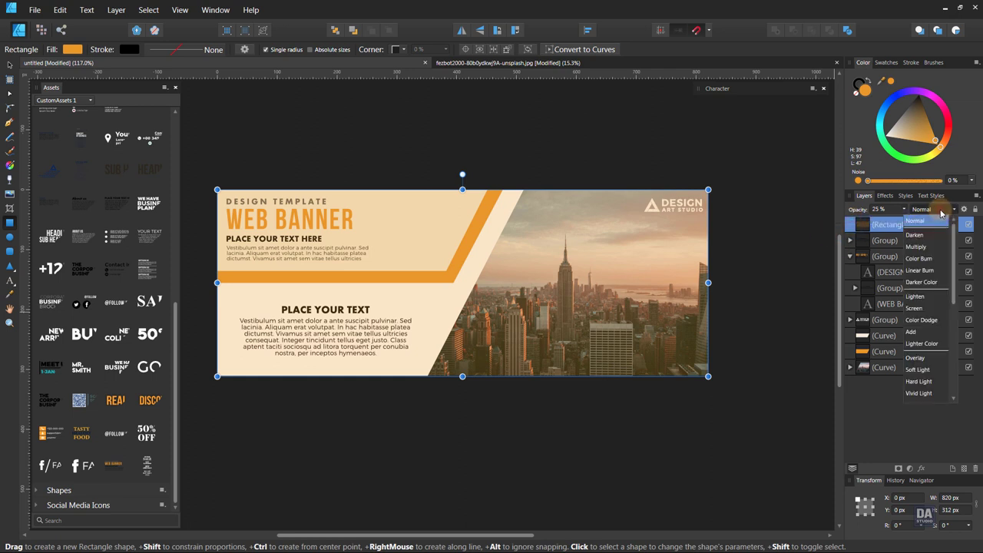
pyautogui.scroll(-3, 931, 395)
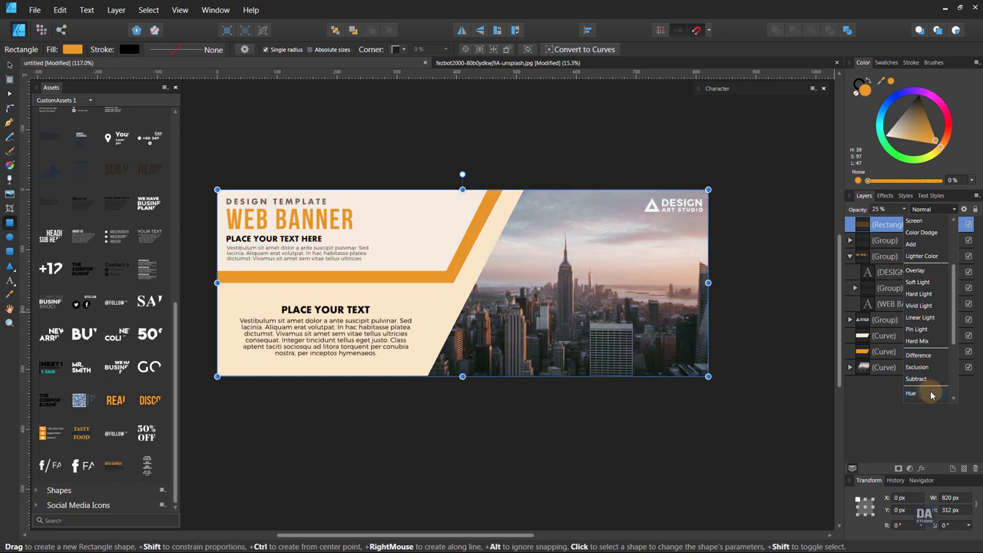
pyautogui.click(929, 394)
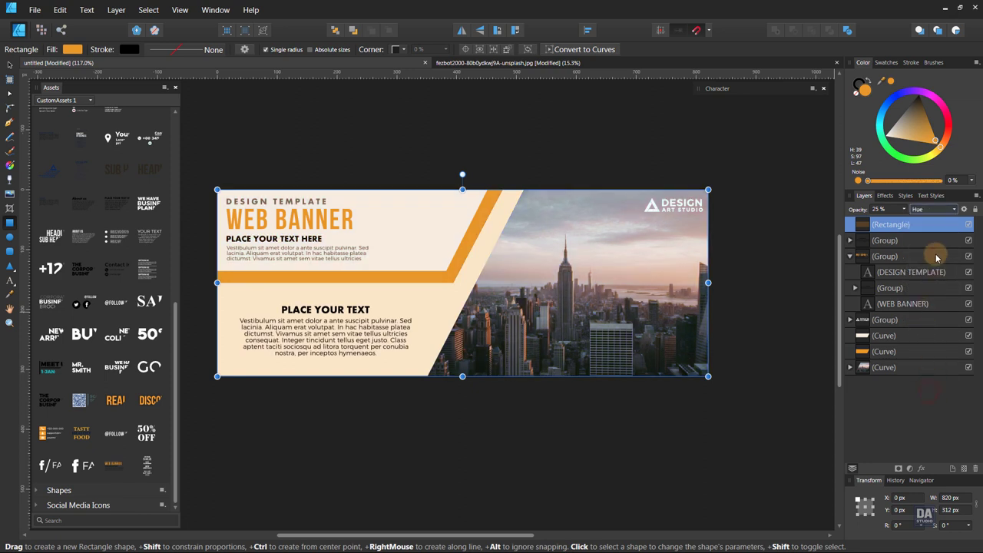
pyautogui.click(968, 226)
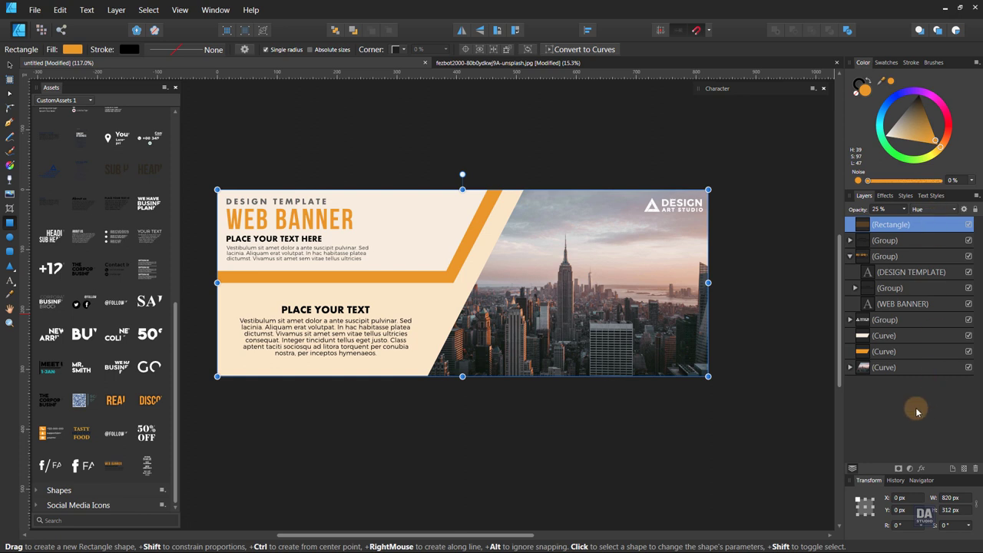
# Step: Send the orange rectangle down the layer stack to sit just above the city photo
pyautogui.hotkey('ctrl', '[')
pyautogui.hotkey('ctrl', '[')
pyautogui.hotkey('ctrl', '[')
pyautogui.hotkey('ctrl', '[')
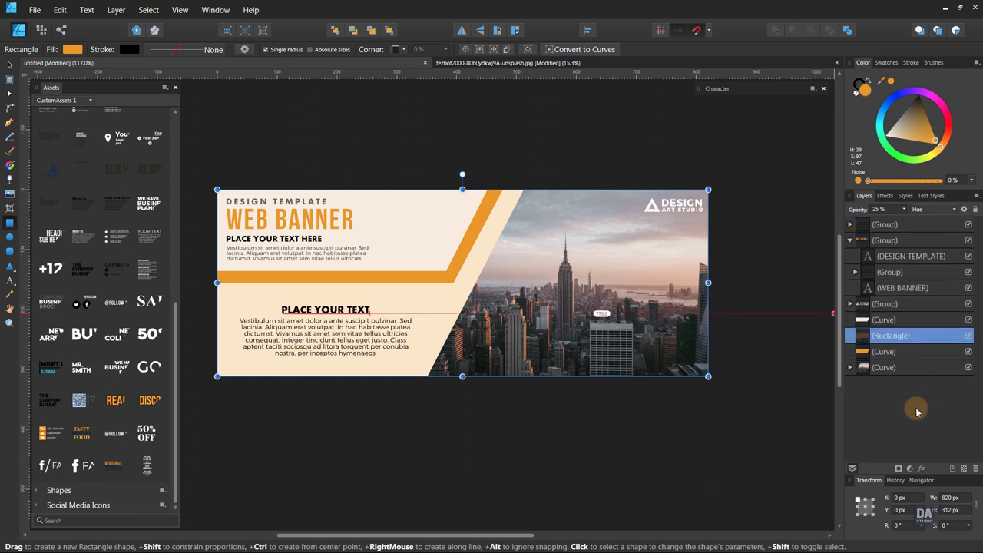
pyautogui.hotkey('ctrl', '[')
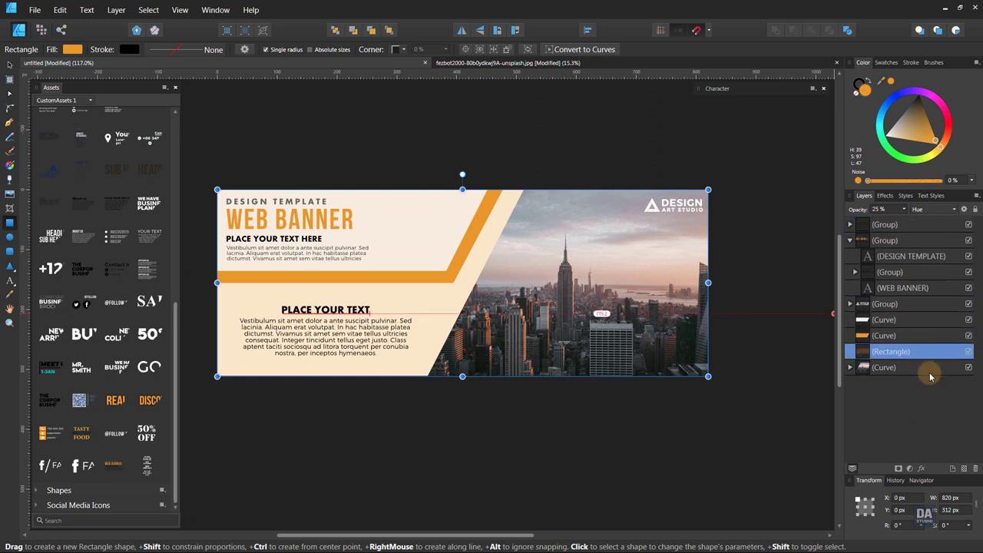
pyautogui.click(9, 65)
pyautogui.click(538, 157)
# Step: Resize the top-left DESIGN TEMPLATE text group to about 221 × 102 px at X 26, Y 17
pyautogui.press('z')
pyautogui.moveTo(715, 303); pyautogui.dragTo(674, 286)
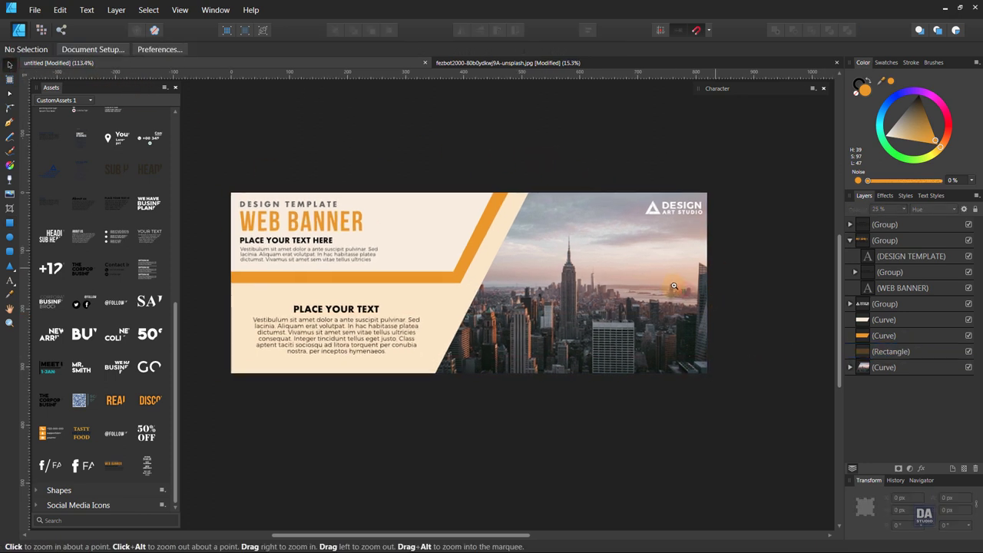
pyautogui.press('v')
pyautogui.click(266, 259)
pyautogui.moveTo(284, 260); pyautogui.dragTo(289, 257)
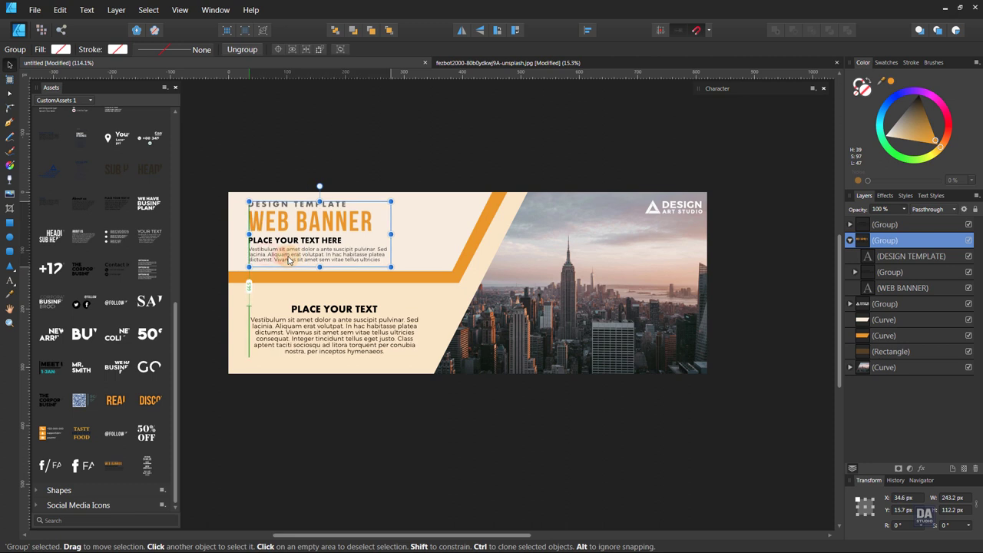
pyautogui.moveTo(388, 271)
pyautogui.mouseDown()
pyautogui.moveTo(374, 260)
pyautogui.moveTo(338, 261)
pyautogui.mouseUp()
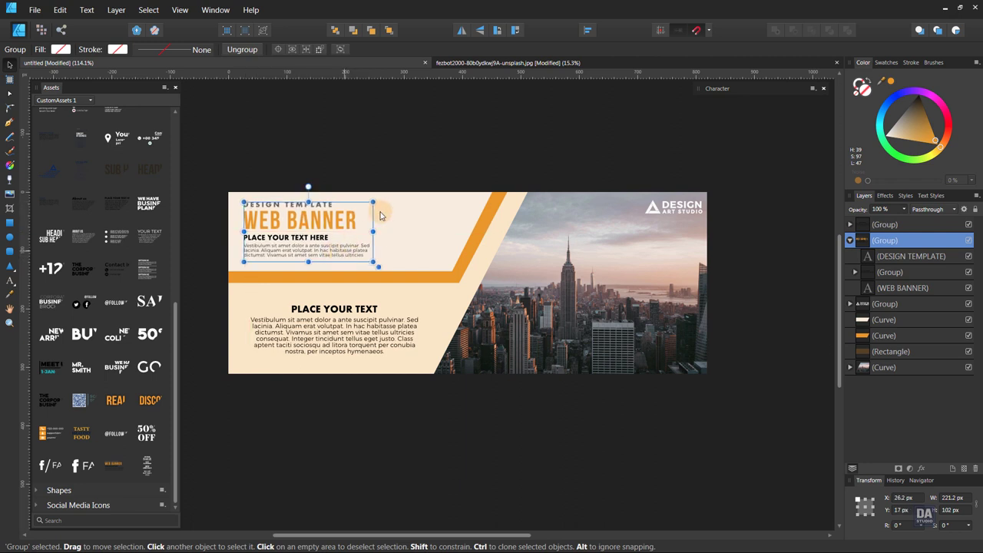
pyautogui.click(455, 150)
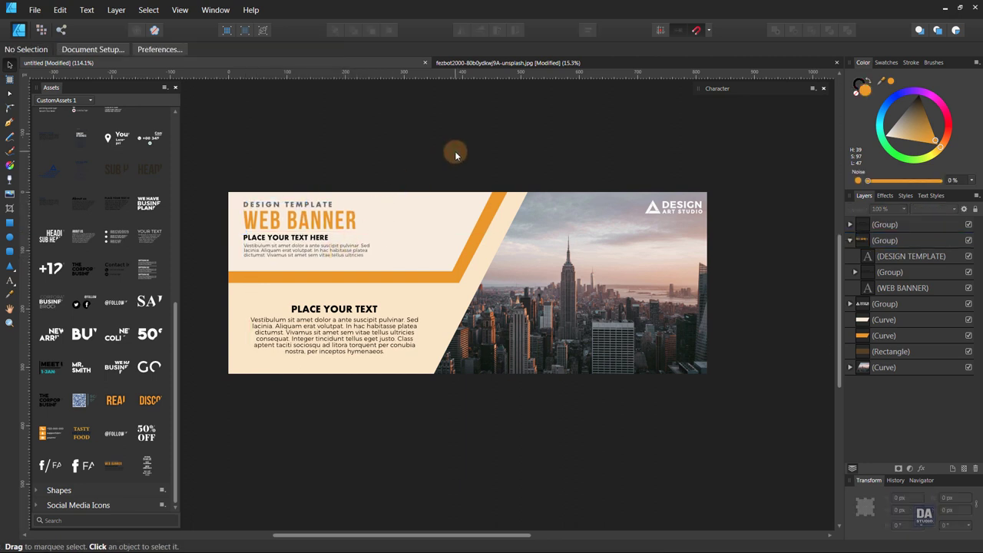
# Step: Draw a white rounded rectangle badge at the photo's bottom-right corner
pyautogui.click(10, 251)
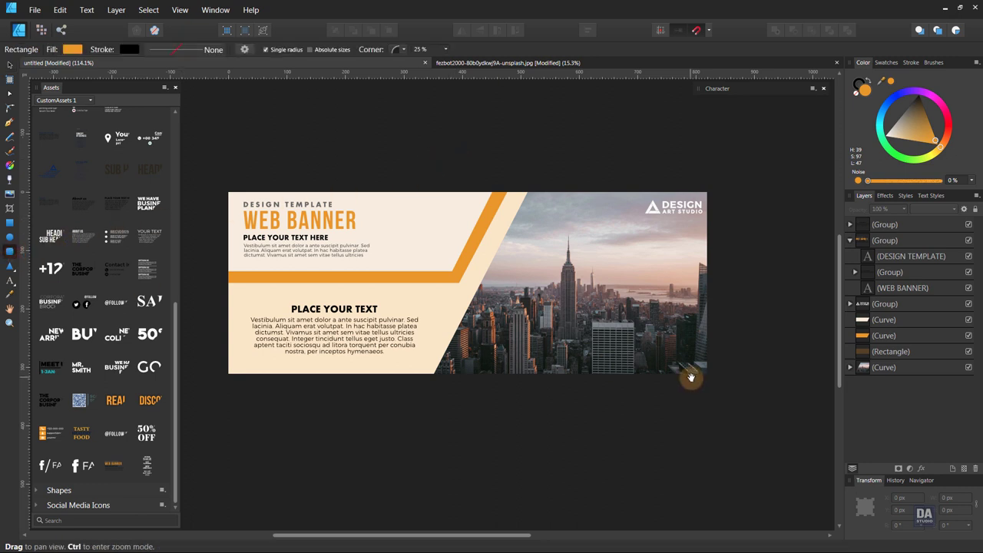
pyautogui.scroll(2, 588, 345)
pyautogui.scroll(2, 646, 335)
pyautogui.moveTo(523, 329)
pyautogui.mouseDown()
pyautogui.moveTo(621, 345)
pyautogui.moveTo(587, 338)
pyautogui.mouseUp()
pyautogui.press('v')
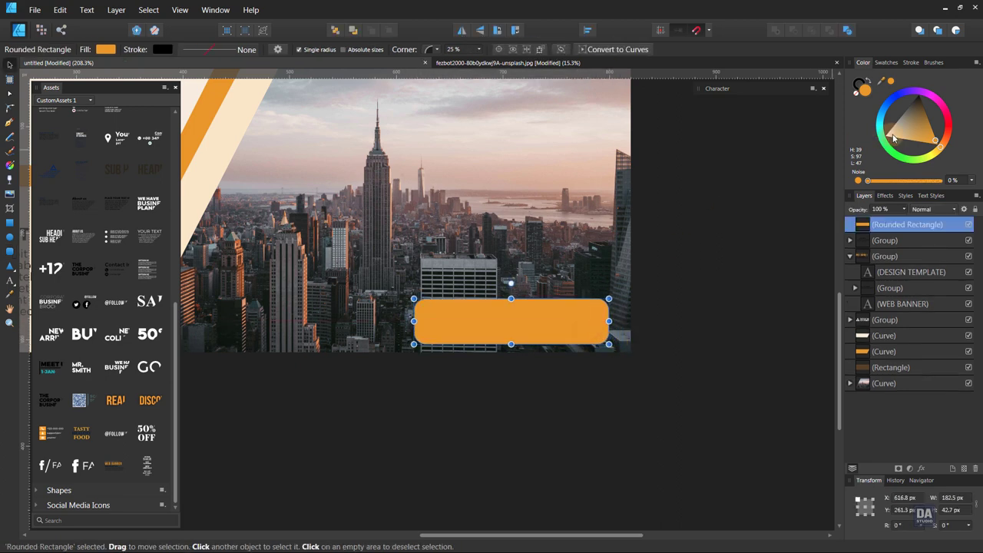
pyautogui.click(891, 138)
pyautogui.moveTo(700, 294)
pyautogui.mouseDown()
pyautogui.moveTo(479, 272)
pyautogui.moveTo(453, 345)
pyautogui.mouseUp()
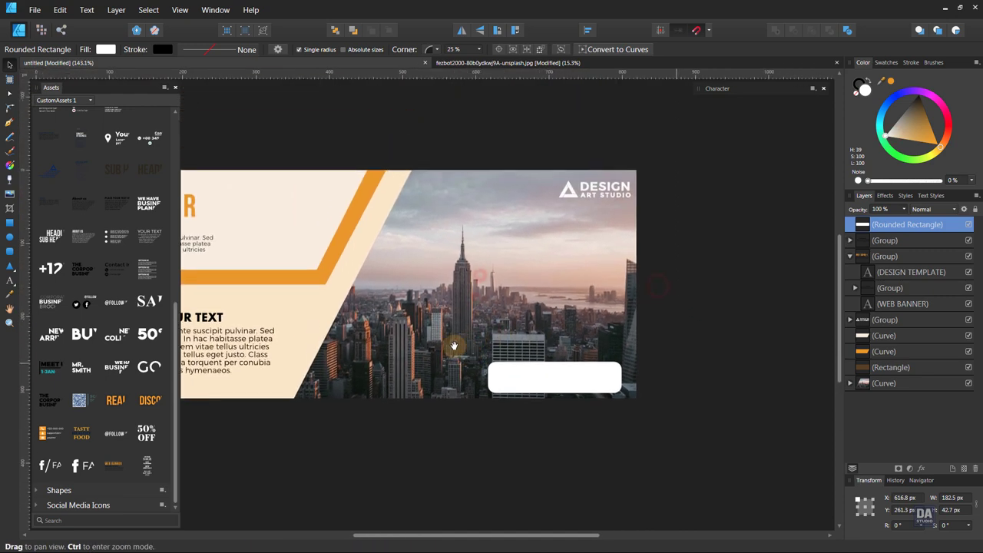
pyautogui.moveTo(84, 305); pyautogui.dragTo(525, 376)
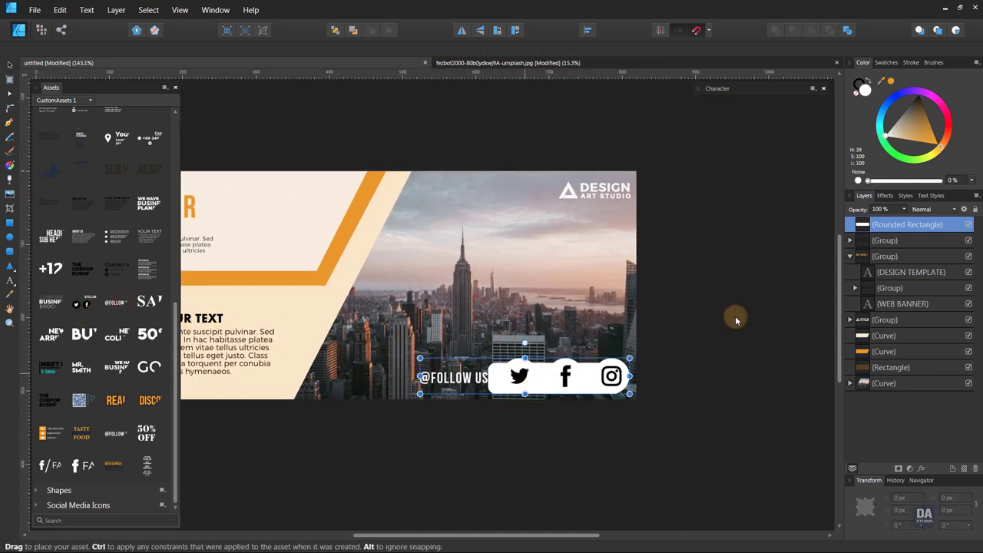
pyautogui.click(850, 225)
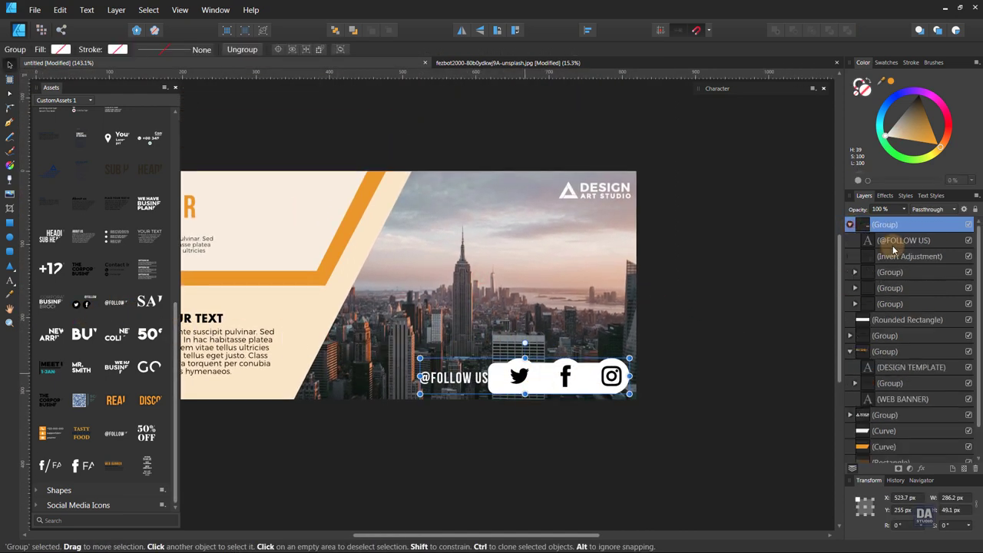
pyautogui.click(969, 257)
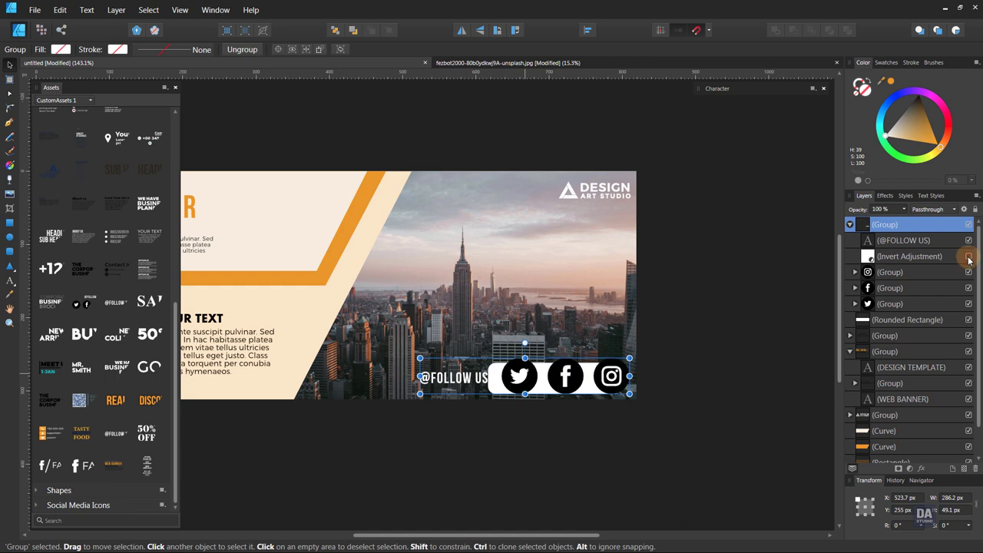
pyautogui.click(463, 382)
pyautogui.click(677, 376)
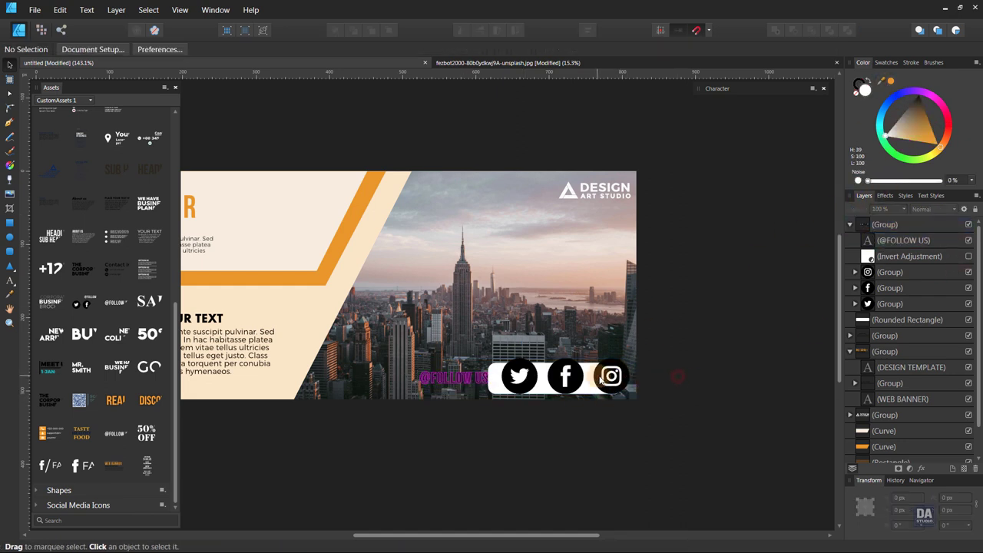
pyautogui.click(601, 379)
pyautogui.moveTo(635, 397); pyautogui.dragTo(586, 392)
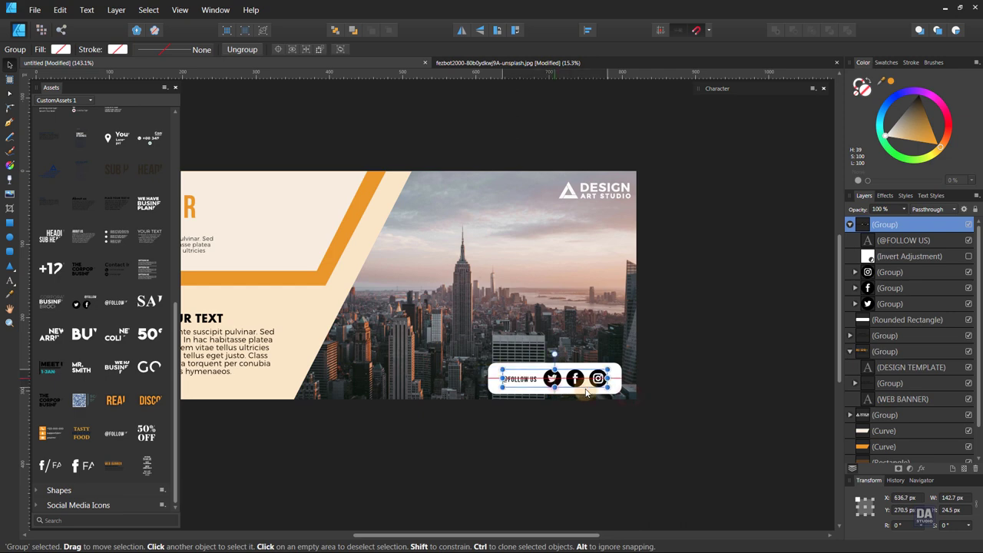
pyautogui.scroll(3, 615, 393)
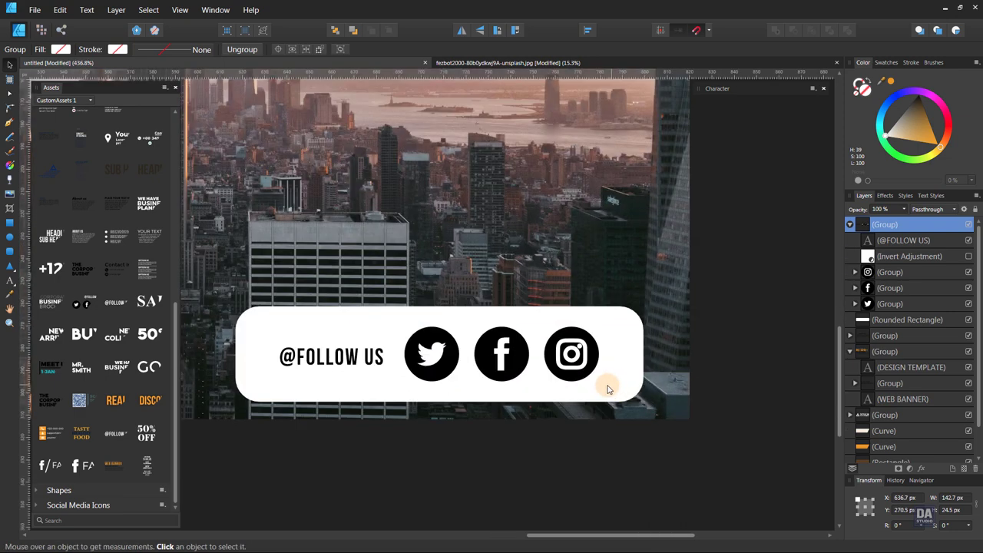
pyautogui.moveTo(596, 382); pyautogui.dragTo(621, 384)
pyautogui.click(726, 385)
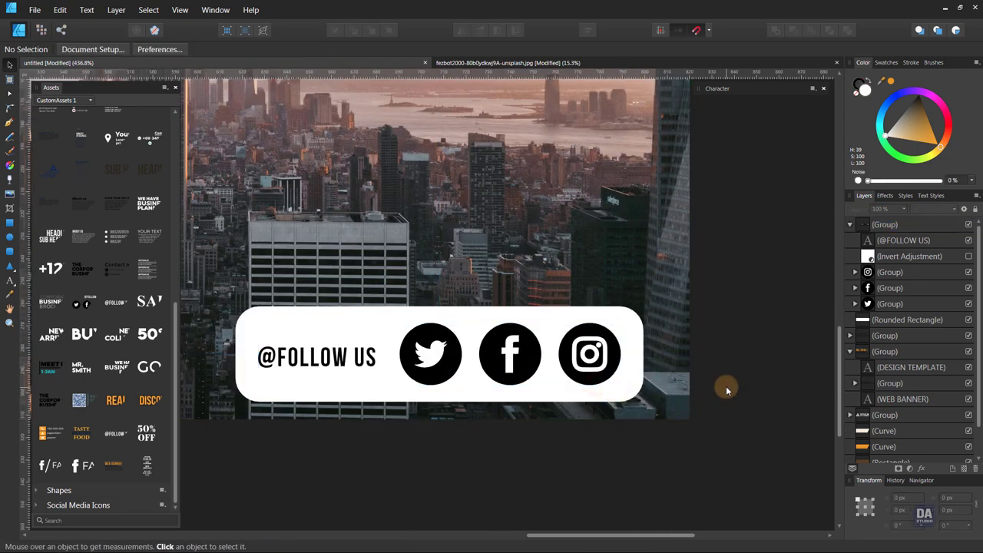
pyautogui.scroll(-3, 726, 385)
pyautogui.scroll(-1, 721, 404)
pyautogui.scroll(3, 707, 408)
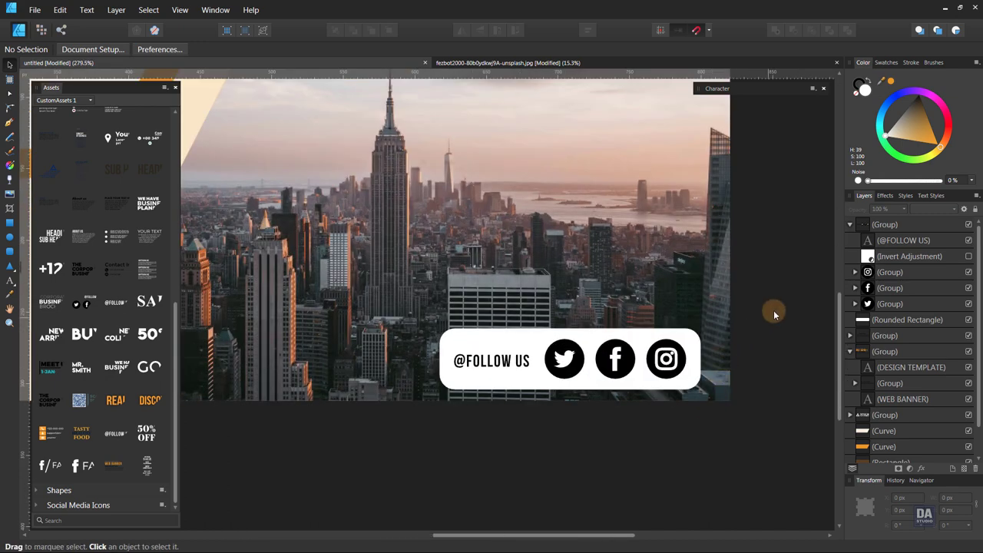
# Step: Shrink the white badge and social icons together to fit the photo's corner
pyautogui.moveTo(766, 311); pyautogui.dragTo(332, 447)
pyautogui.moveTo(699, 390)
pyautogui.mouseDown()
pyautogui.moveTo(661, 382)
pyautogui.moveTo(688, 388)
pyautogui.mouseUp()
pyautogui.click(672, 447)
pyautogui.press('z')
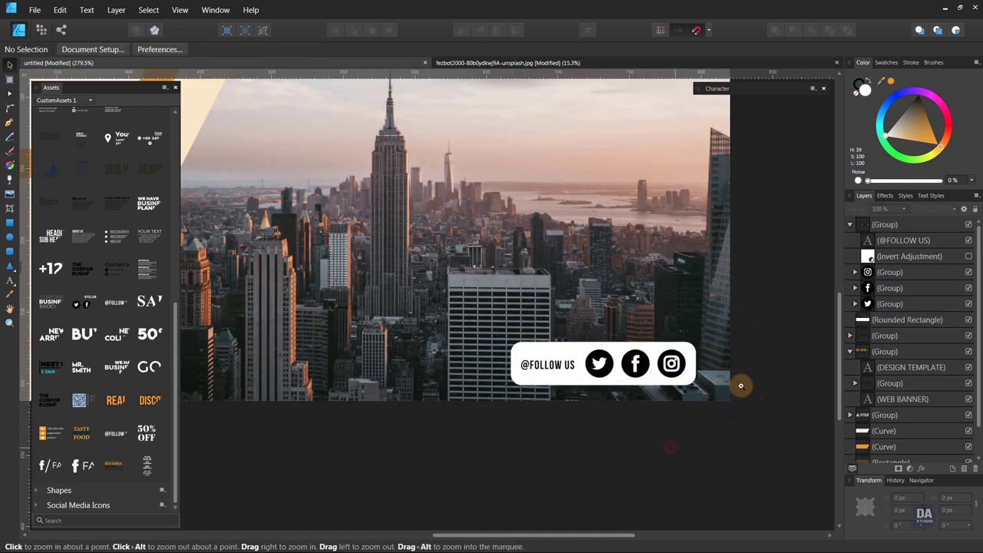
pyautogui.keyDown('alt'); pyautogui.click(761, 400); pyautogui.keyUp('alt')
pyautogui.moveTo(572, 350); pyautogui.dragTo(615, 361)
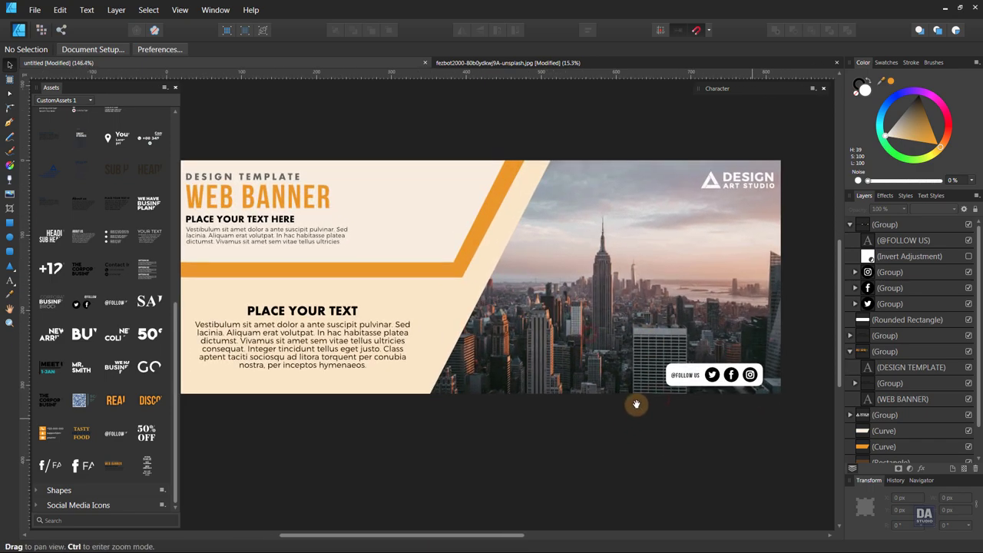
# Step: Give the city photo panel an Outer Shadow with a 25.7 px radius
pyautogui.press('v')
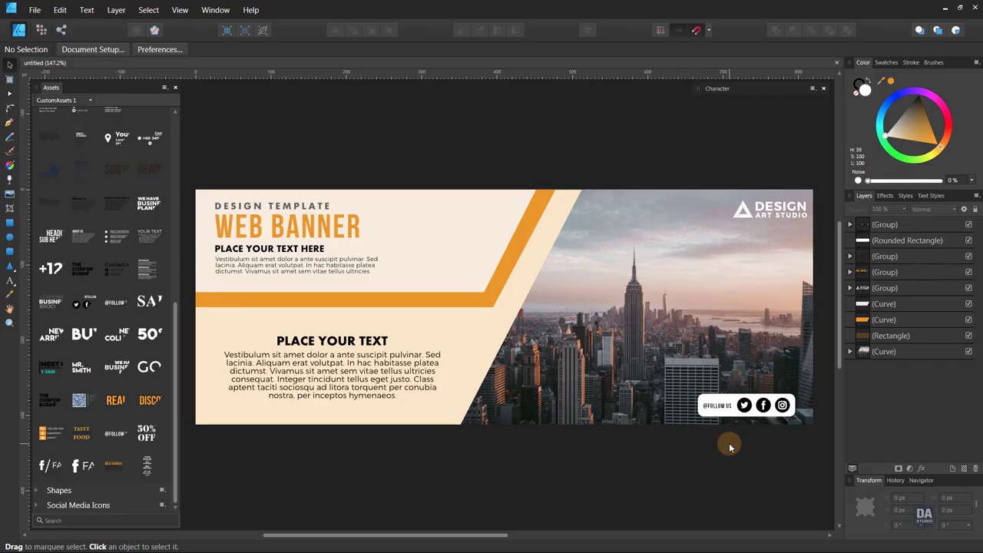
pyautogui.click(463, 394)
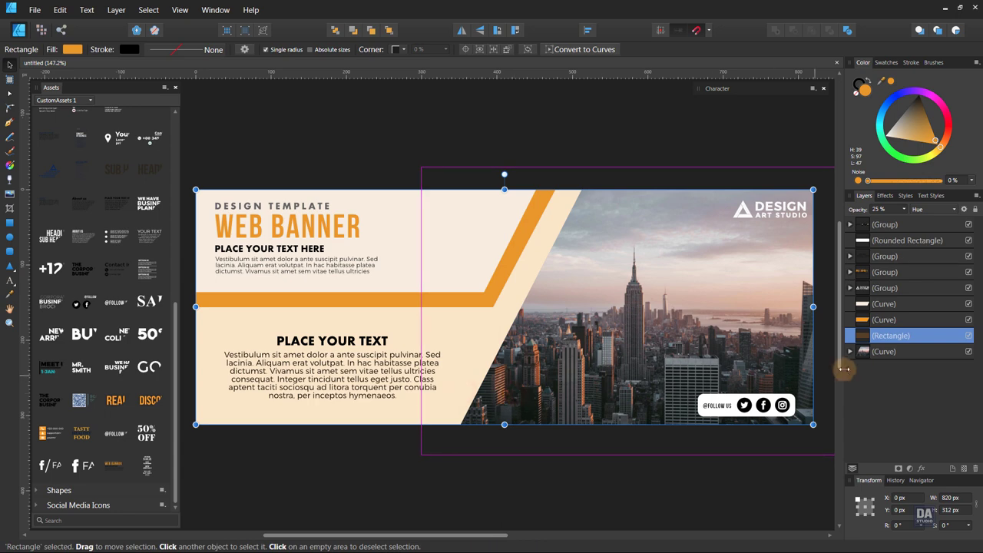
pyautogui.click(866, 351)
pyautogui.click(922, 468)
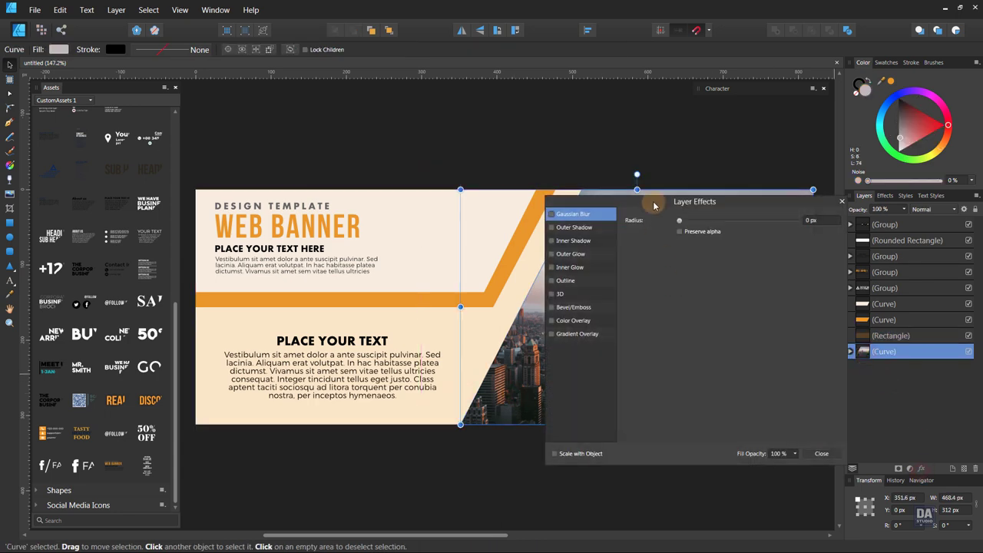
pyautogui.moveTo(576, 193)
pyautogui.mouseDown()
pyautogui.moveTo(360, 193)
pyautogui.moveTo(241, 178)
pyautogui.mouseUp()
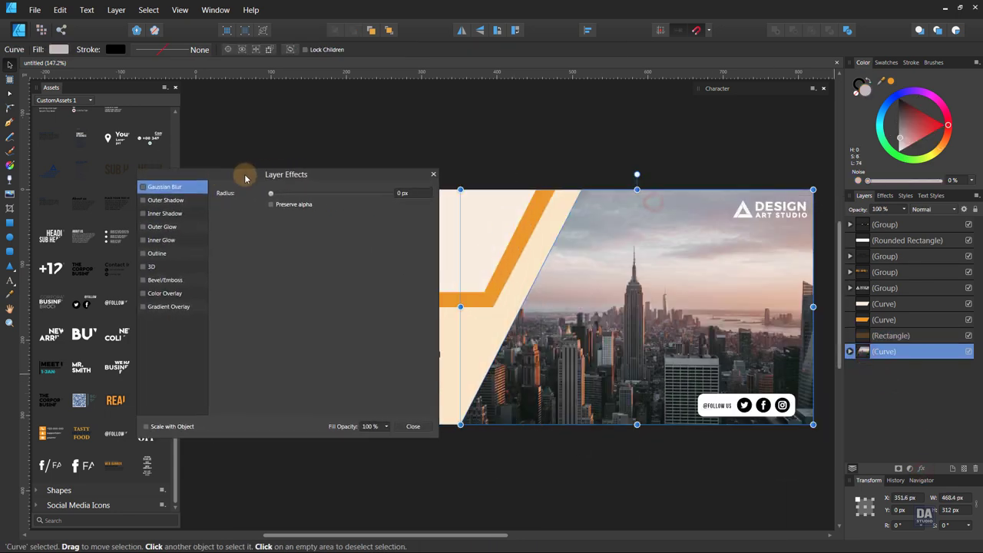
pyautogui.click(150, 206)
pyautogui.moveTo(268, 222)
pyautogui.mouseDown()
pyautogui.moveTo(329, 230)
pyautogui.moveTo(307, 215)
pyautogui.moveTo(338, 224)
pyautogui.mouseUp()
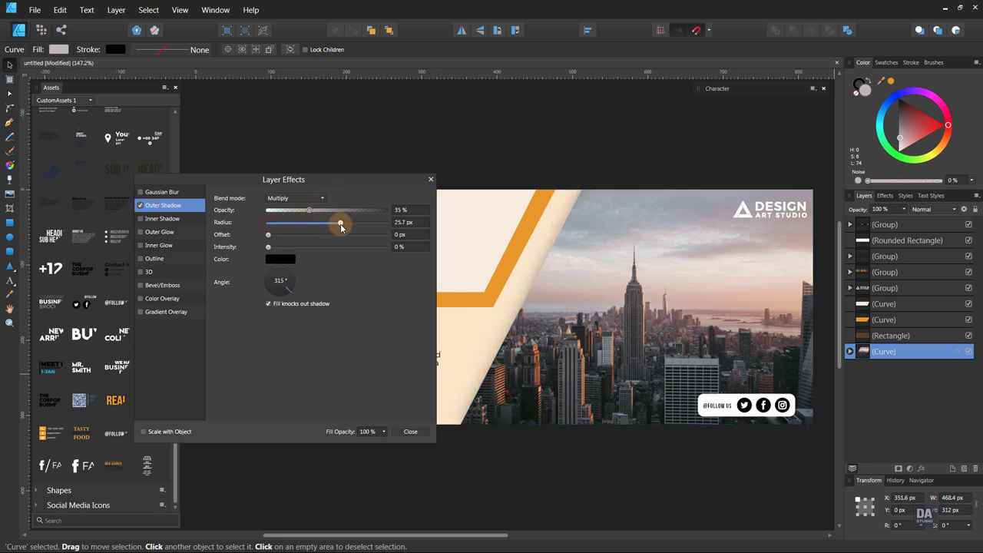
pyautogui.click(409, 433)
# Step: Give the orange stripe an Outer Shadow with 15.8 px radius and 0.5 px offset
pyautogui.moveTo(359, 184); pyautogui.dragTo(730, 178)
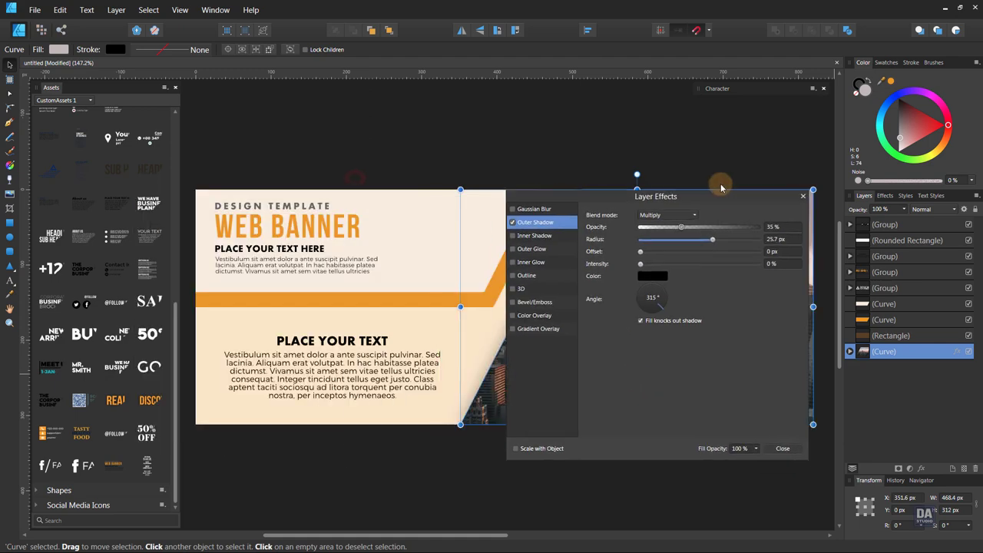
pyautogui.click(893, 320)
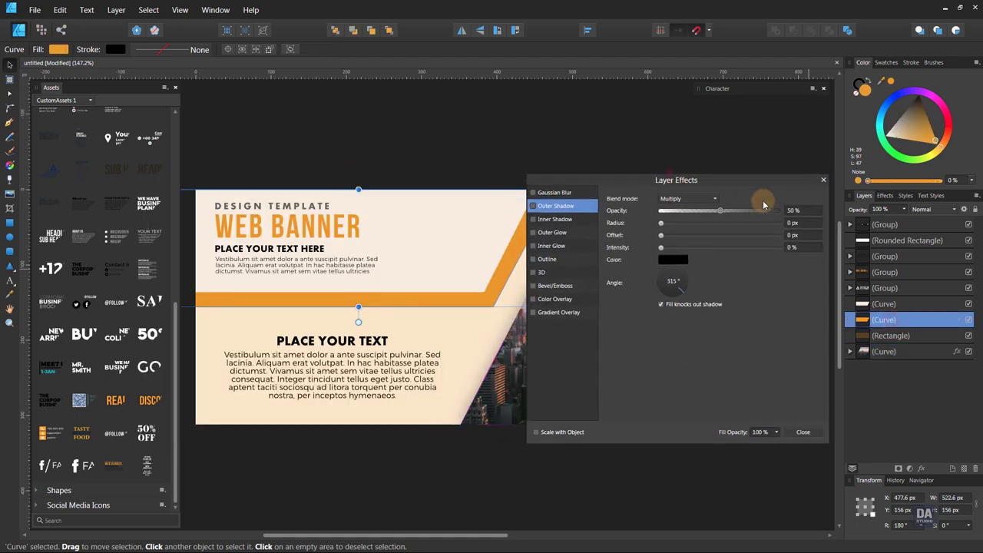
pyautogui.moveTo(670, 174); pyautogui.dragTo(800, 186)
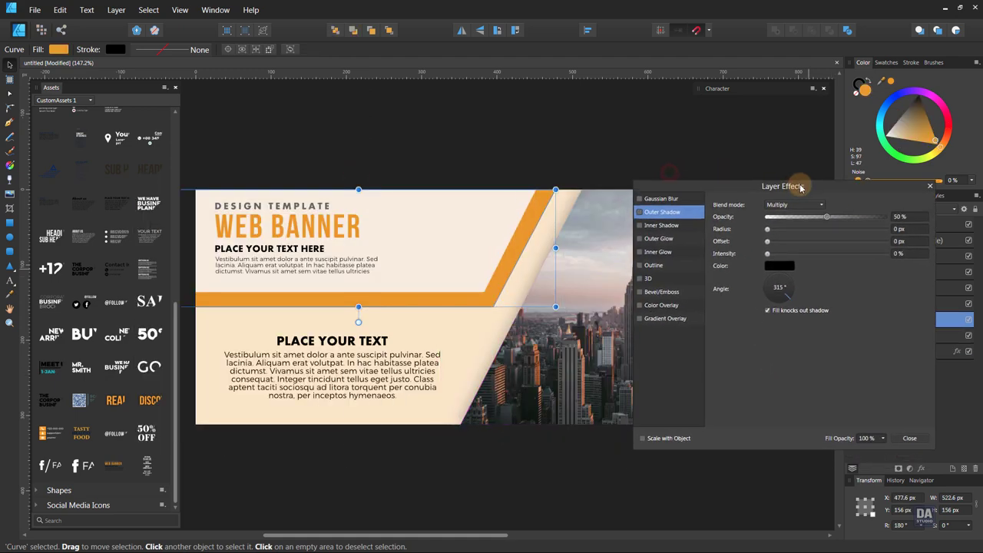
pyautogui.click(89, 90)
pyautogui.moveTo(524, 370); pyautogui.dragTo(355, 364)
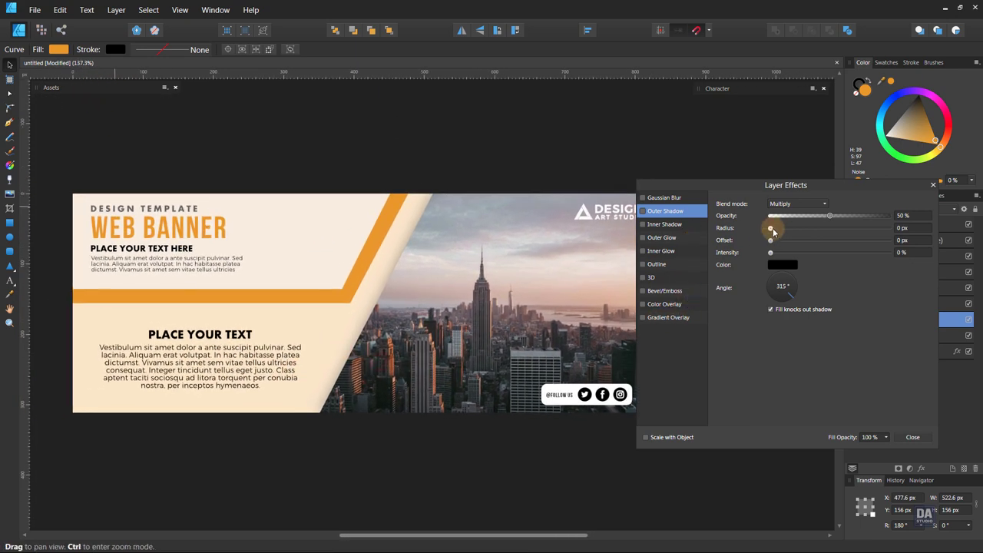
pyautogui.moveTo(773, 231); pyautogui.dragTo(830, 234)
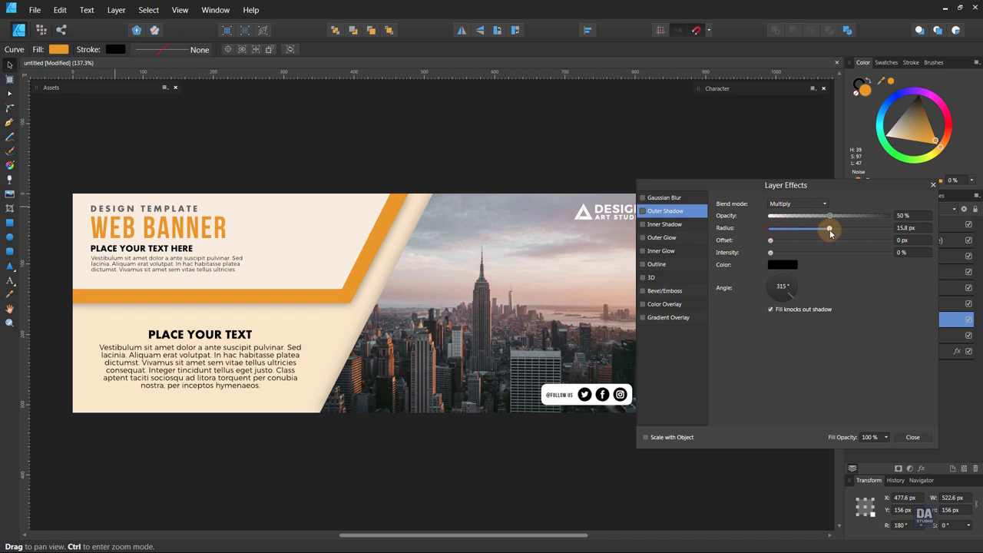
pyautogui.moveTo(771, 240); pyautogui.dragTo(785, 241)
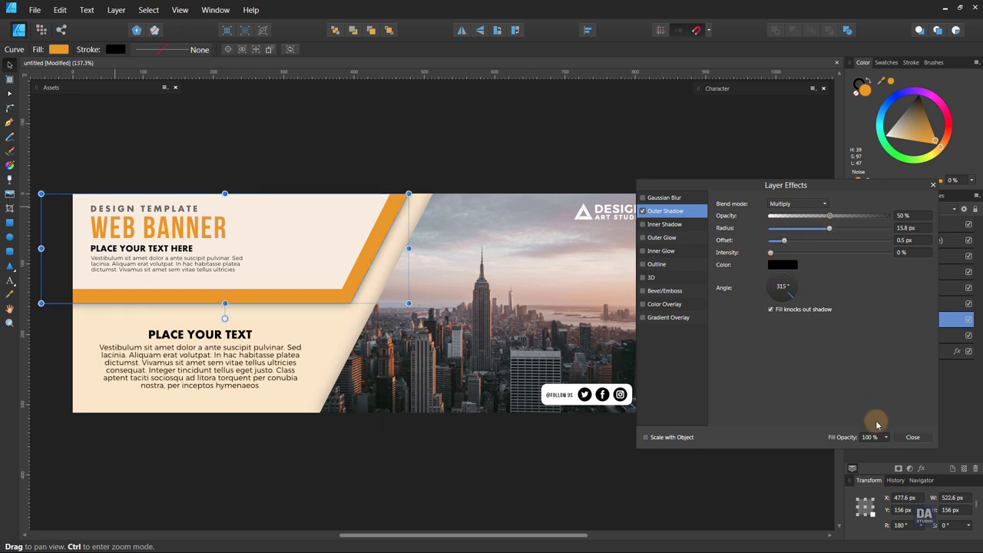
pyautogui.click(912, 437)
pyautogui.click(651, 496)
pyautogui.moveTo(728, 452); pyautogui.dragTo(681, 430)
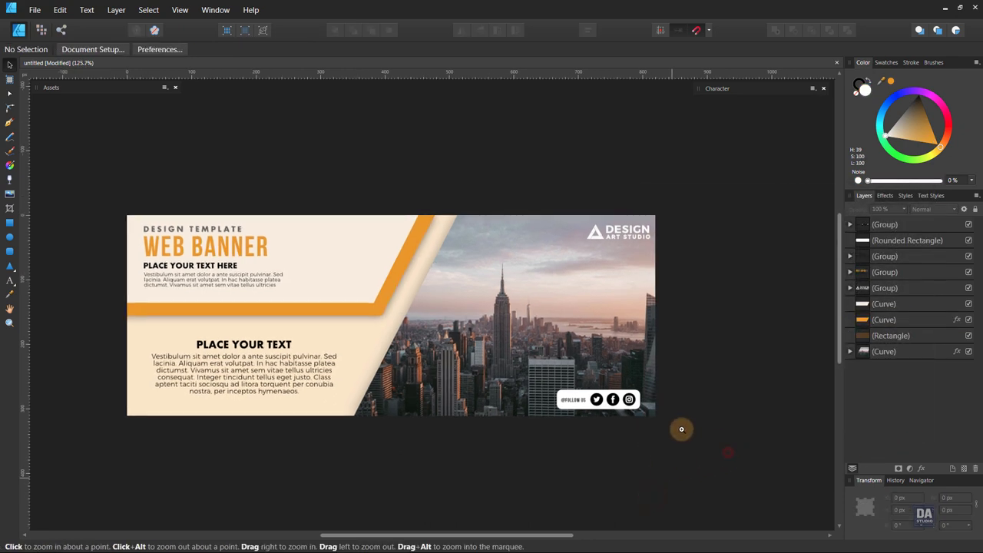
pyautogui.scroll(3, 473, 424)
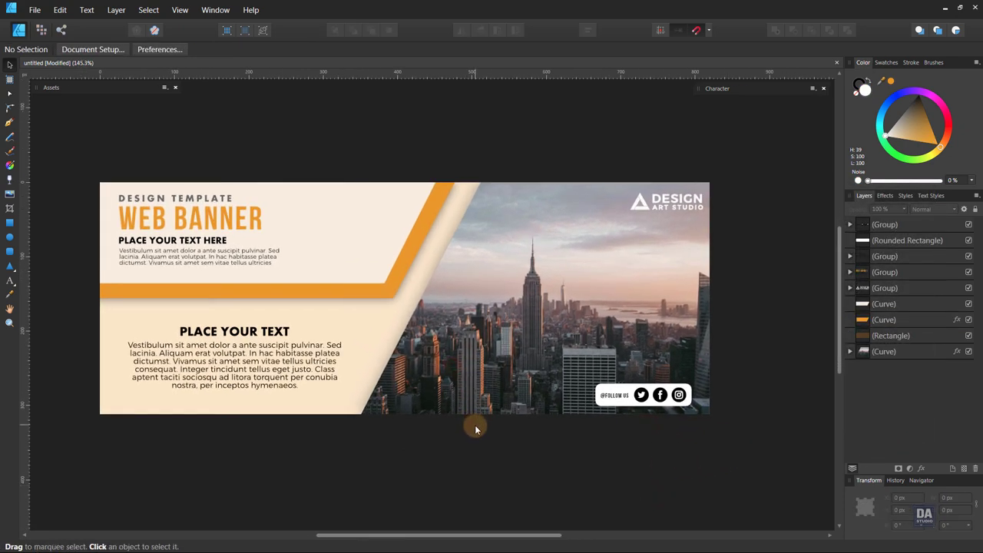